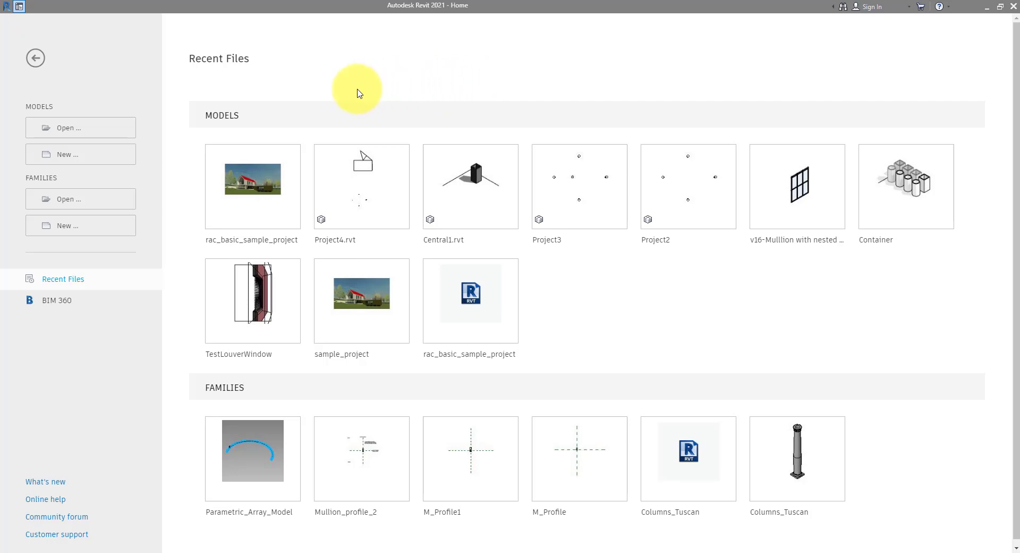
Open the recent model rac_basic_sample_project and display its default 3D view
{"action": "left_click", "coordinate": [276, 175]}
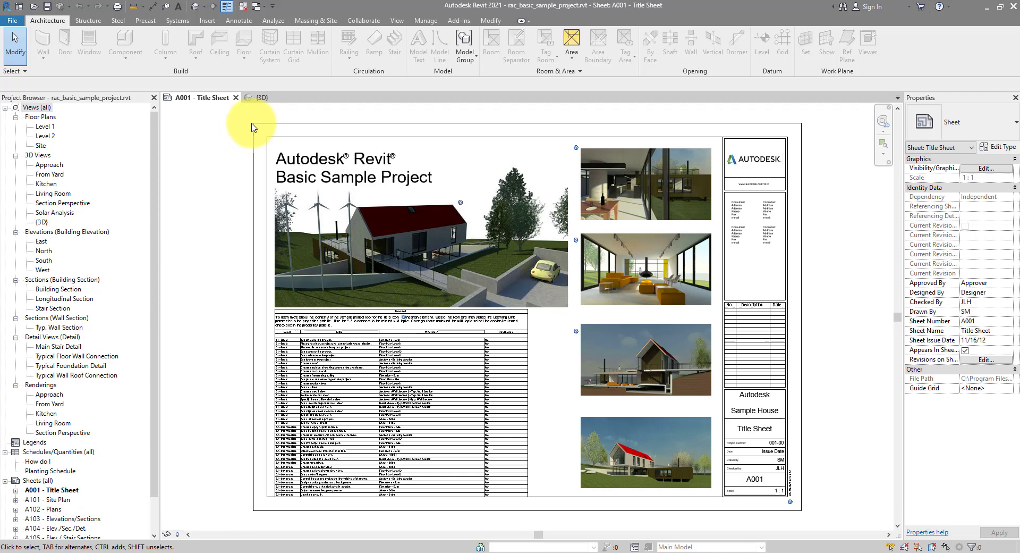
{"action": "left_click", "coordinate": [195, 7]}
{"action": "scroll", "coordinate": [519, 277], "scroll_direction": "up", "scroll_amount": 5}
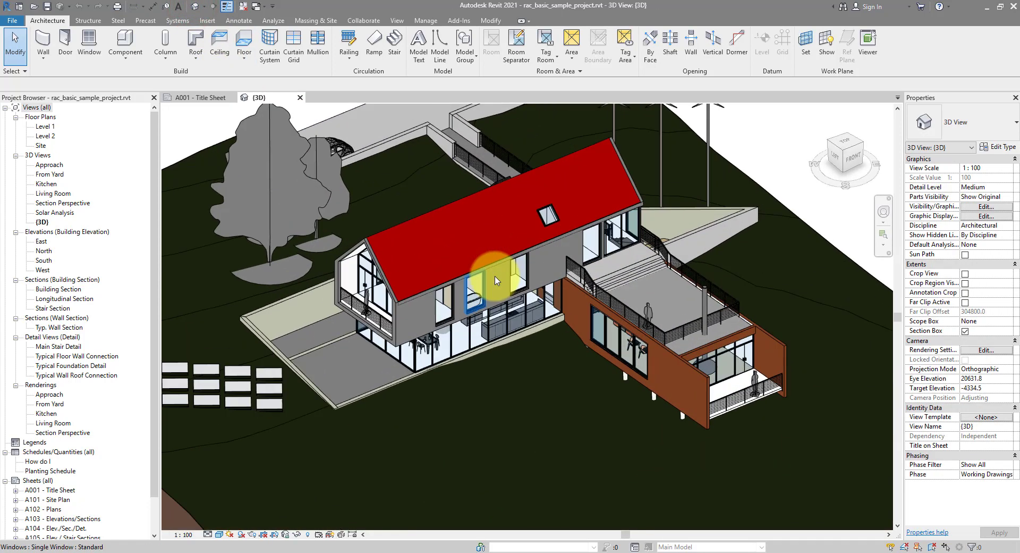
Examine the house in the 3D view at several zoom levels and orbit slightly around it
{"action": "scroll", "coordinate": [522, 285], "scroll_direction": "down", "scroll_amount": 8}
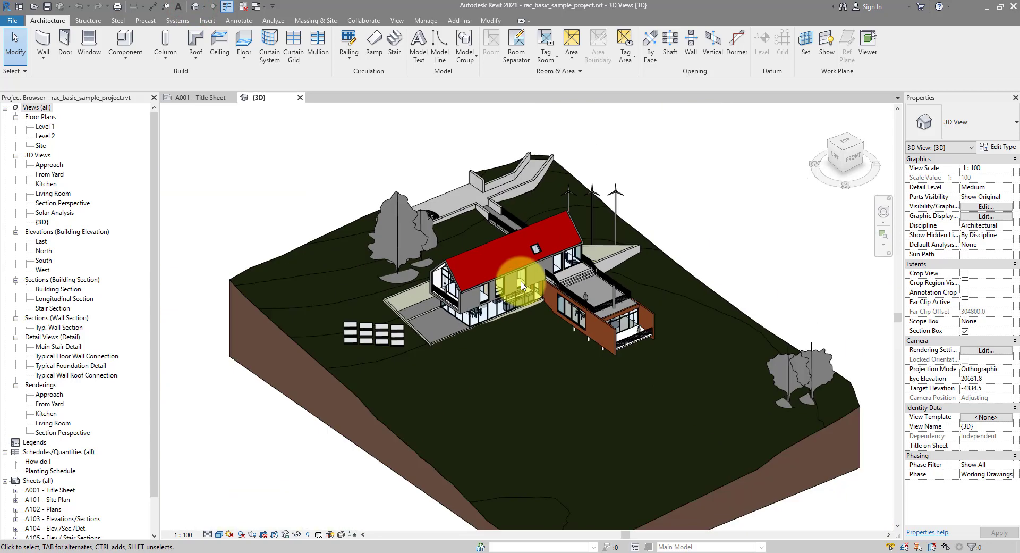
{"action": "scroll", "coordinate": [522, 285], "scroll_direction": "up", "scroll_amount": 8}
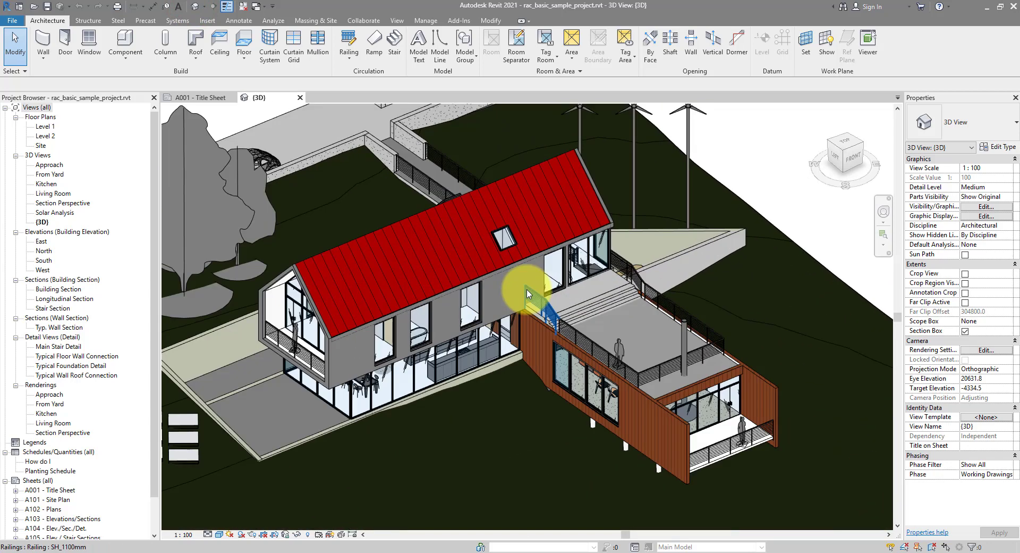
{"action": "scroll", "coordinate": [510, 294], "scroll_direction": "down", "scroll_amount": 6}
{"action": "scroll", "coordinate": [489, 298], "scroll_direction": "up", "scroll_amount": 5}
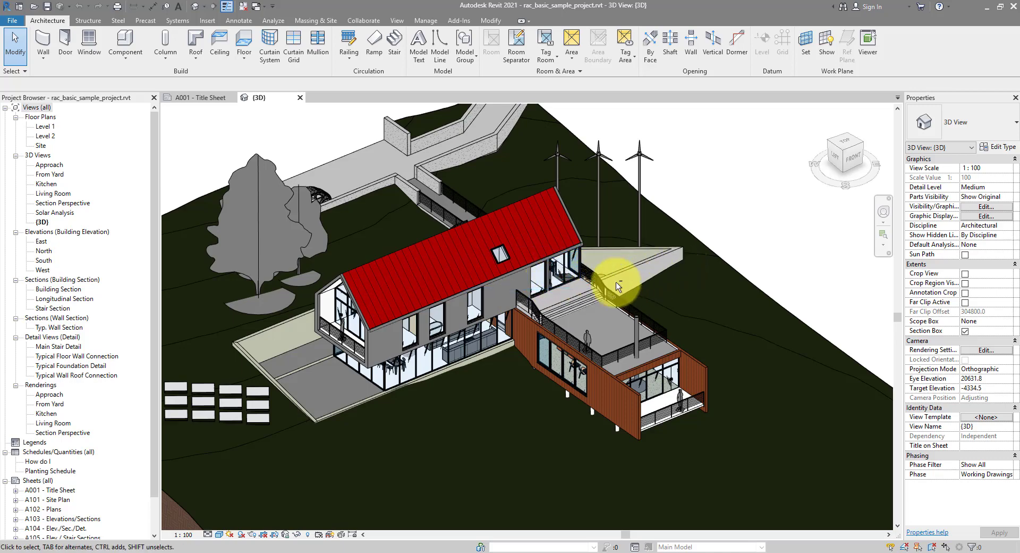
{"action": "middle_click_drag", "start_coordinate": [501, 303], "coordinate": [426, 342], "text": "shift"}
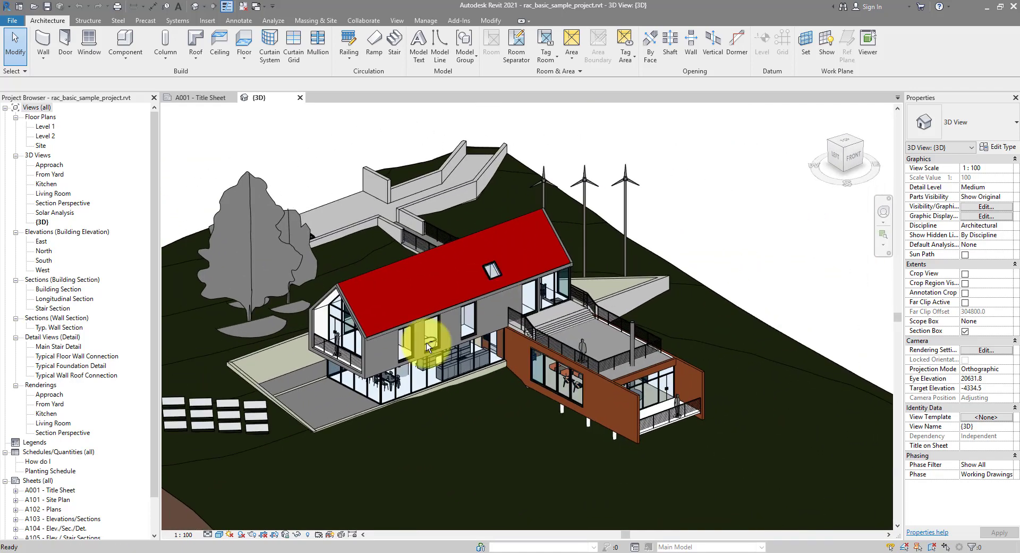
Select the hanging fireplace flue above the terrace roof and orbit the model around it
{"action": "left_click", "coordinate": [634, 336]}
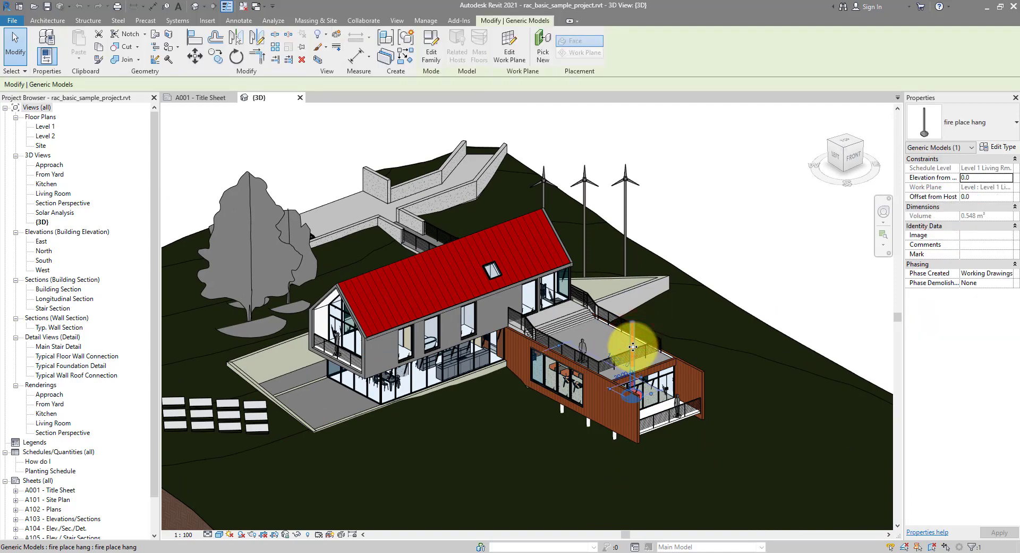
{"action": "middle_click_drag", "start_coordinate": [633, 346], "coordinate": [678, 336], "text": "shift"}
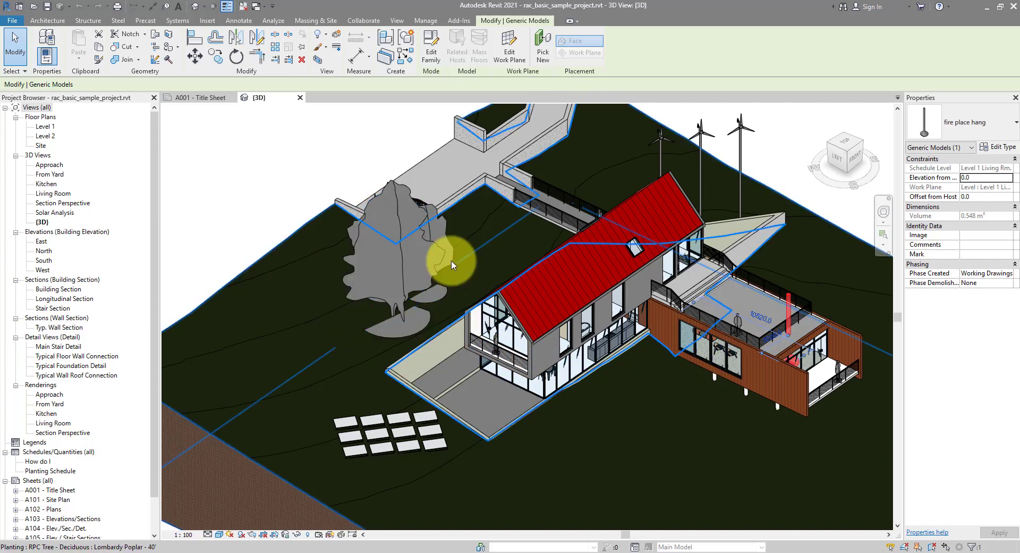
{"action": "middle_click_drag", "start_coordinate": [442, 325], "coordinate": [464, 328], "text": "shift"}
{"action": "middle_click_drag", "start_coordinate": [610, 426], "coordinate": [473, 426]}
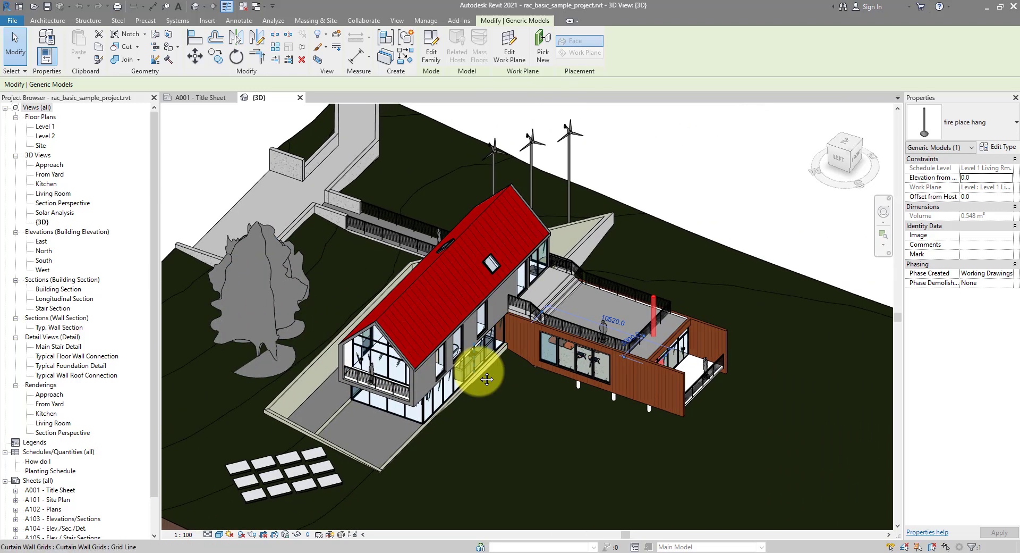
Rewind the 3D view to an earlier position with the full navigation wheel, and close the wheel
{"action": "left_click", "coordinate": [884, 213]}
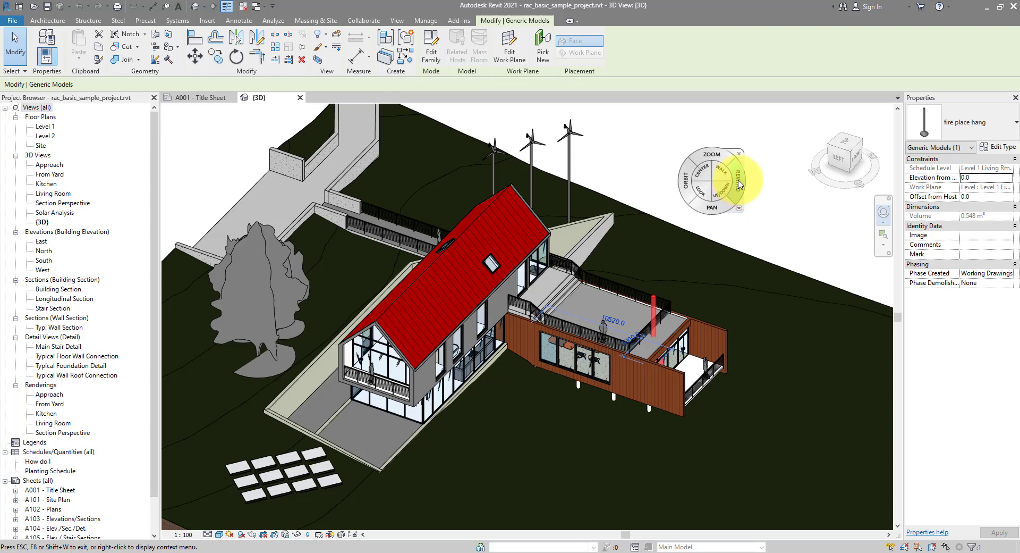
{"action": "left_click_drag", "start_coordinate": [739, 184], "coordinate": [694, 170]}
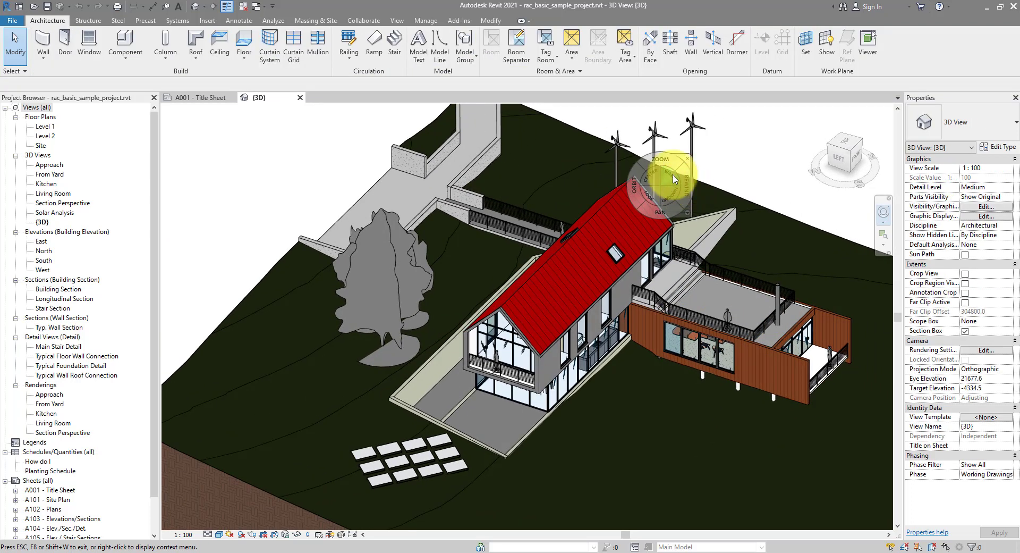
{"action": "left_click", "coordinate": [687, 158]}
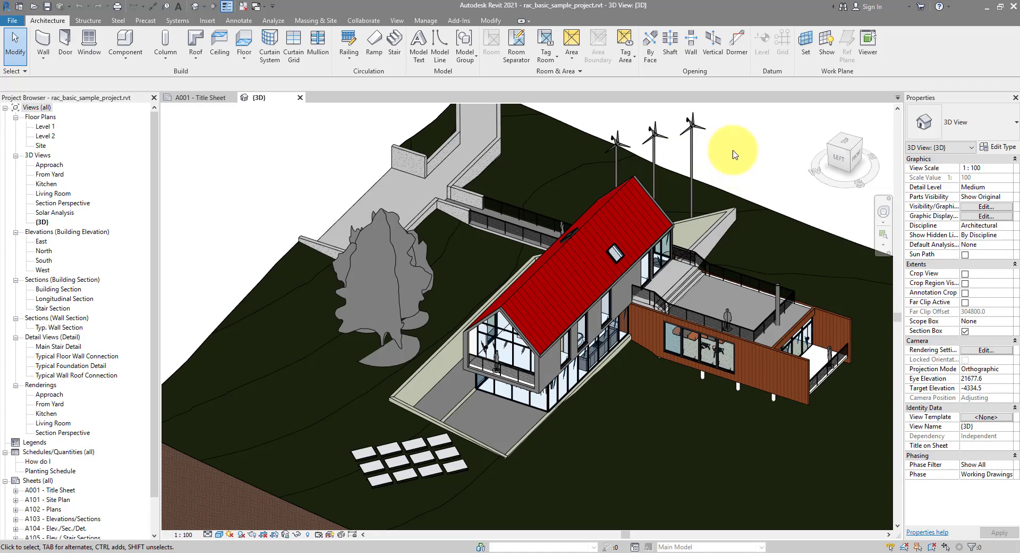
Inspect the dining table behind the ground-floor glazing up close, and fit the whole model in the 3D view
{"action": "middle_click_drag", "start_coordinate": [704, 249], "coordinate": [424, 366], "text": "shift"}
{"action": "scroll", "coordinate": [424, 365], "scroll_direction": "up", "scroll_amount": 3}
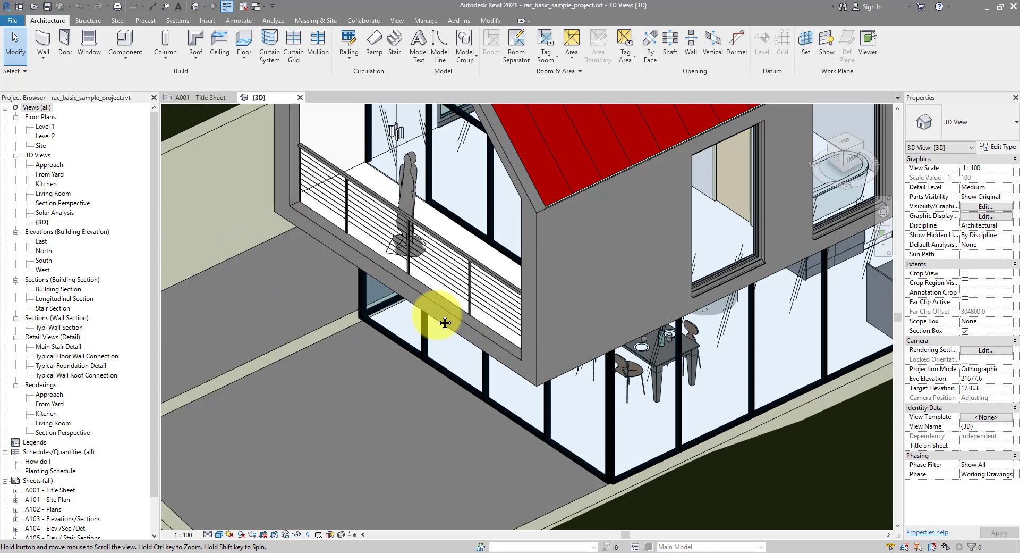
{"action": "scroll", "coordinate": [438, 352], "scroll_direction": "up", "scroll_amount": 3}
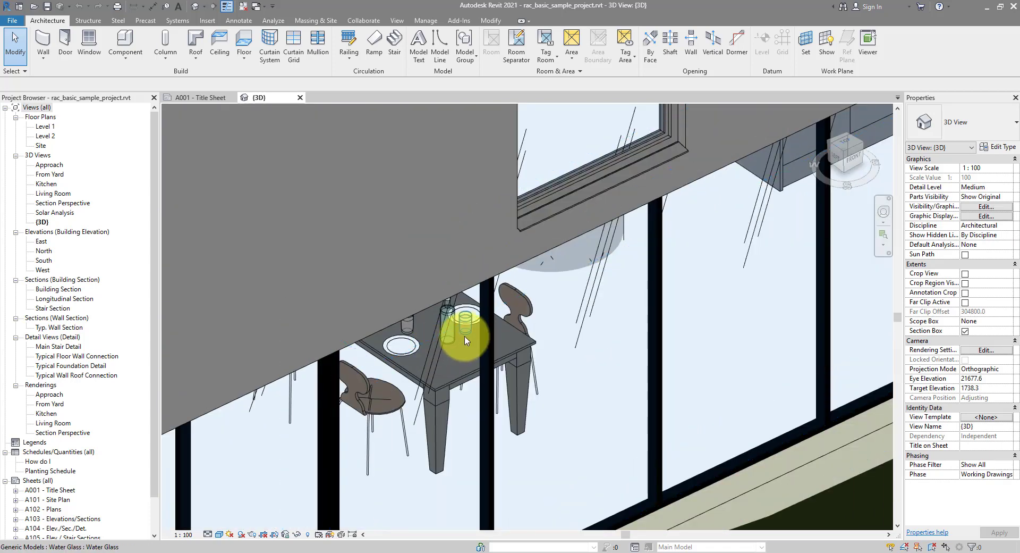
{"action": "right_click", "coordinate": [568, 327]}
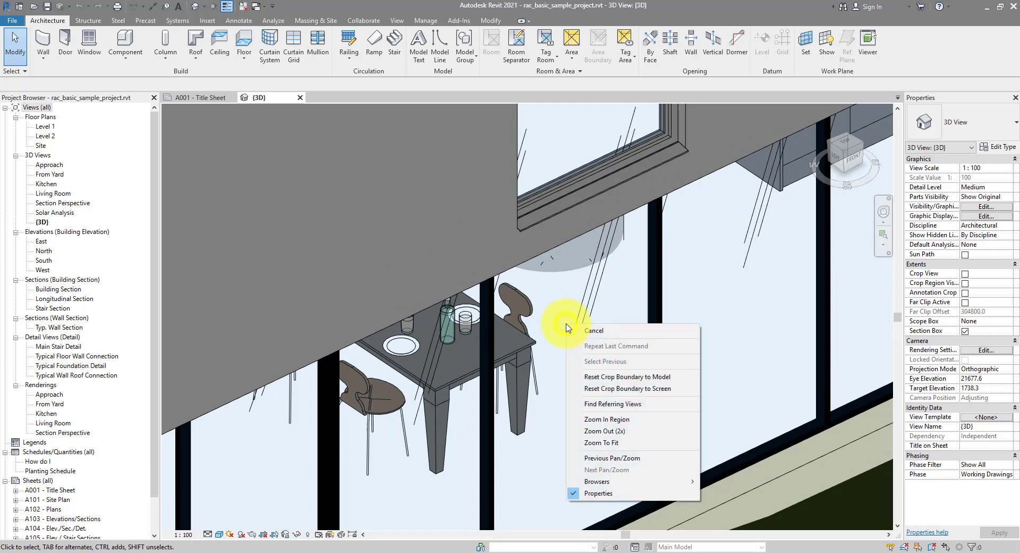
{"action": "left_click", "coordinate": [625, 444]}
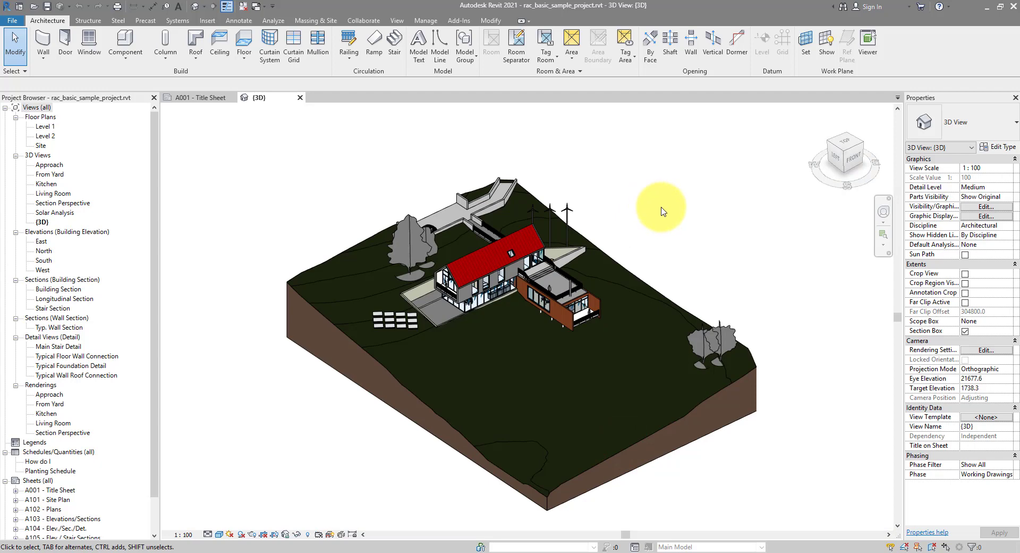
{"action": "middle_click_drag", "start_coordinate": [663, 211], "coordinate": [709, 169], "text": "shift"}
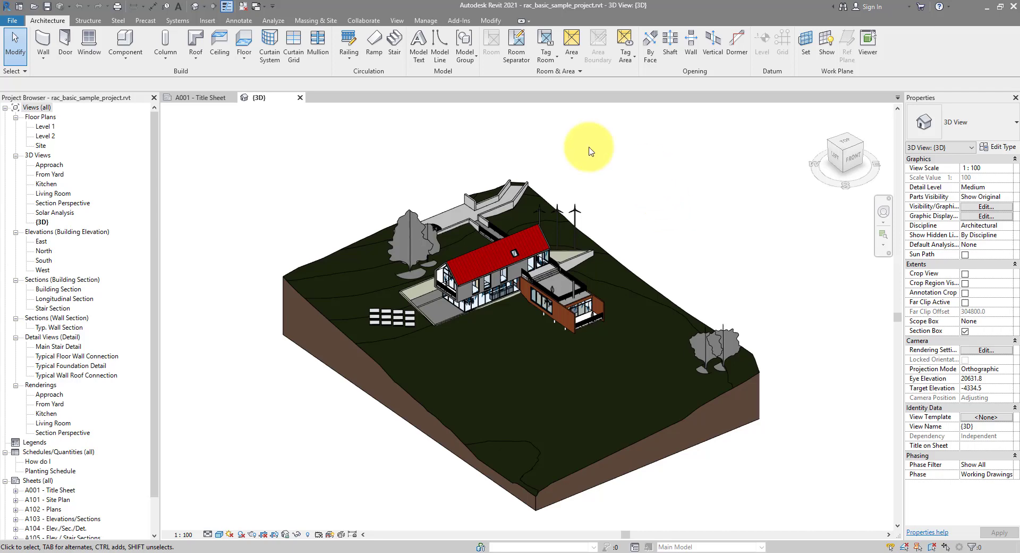
Show the A001 - Title Sheet view and zoom it to fit the window
{"action": "left_click", "coordinate": [193, 101]}
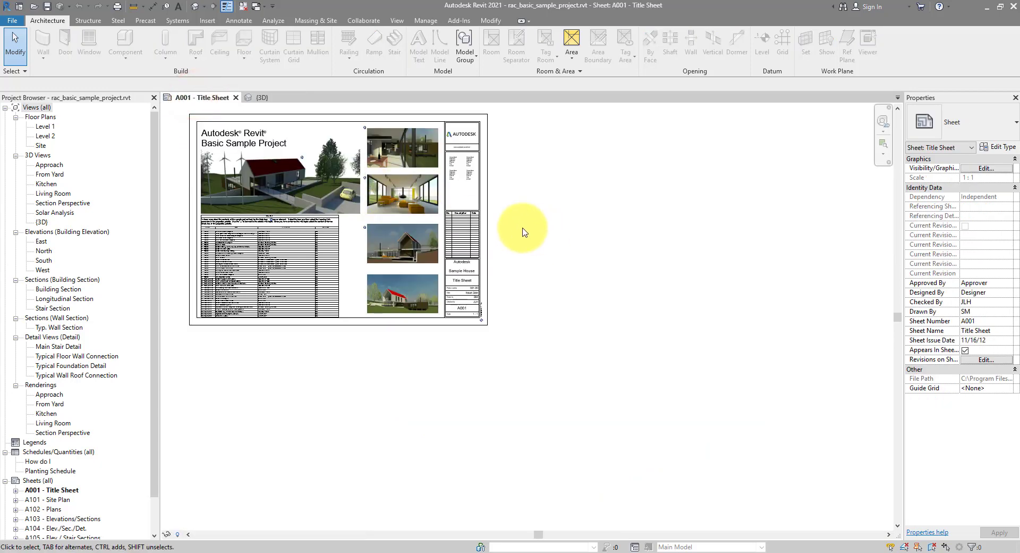
{"action": "middle_click_drag", "start_coordinate": [524, 231], "coordinate": [631, 289]}
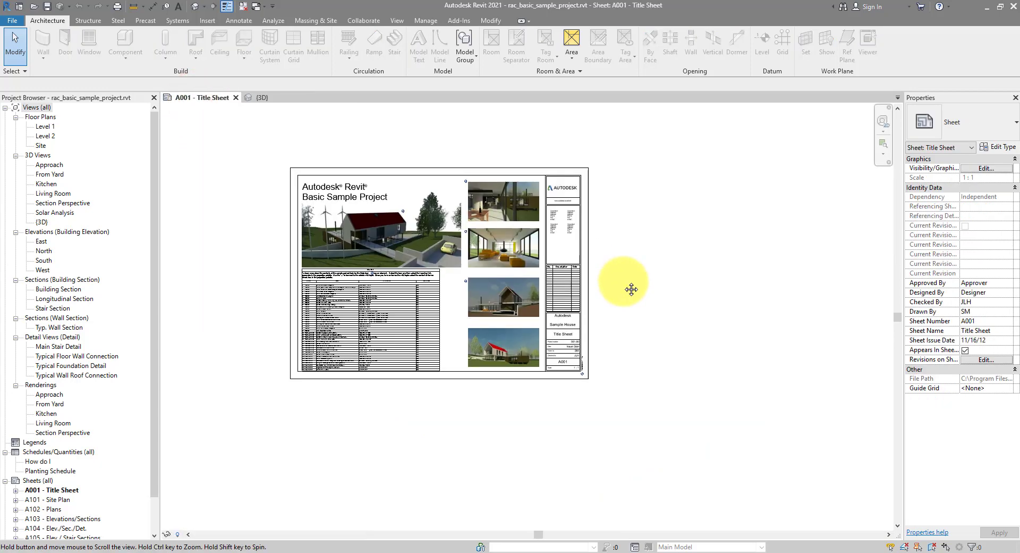
{"action": "right_click", "coordinate": [643, 222]}
{"action": "left_click", "coordinate": [704, 307]}
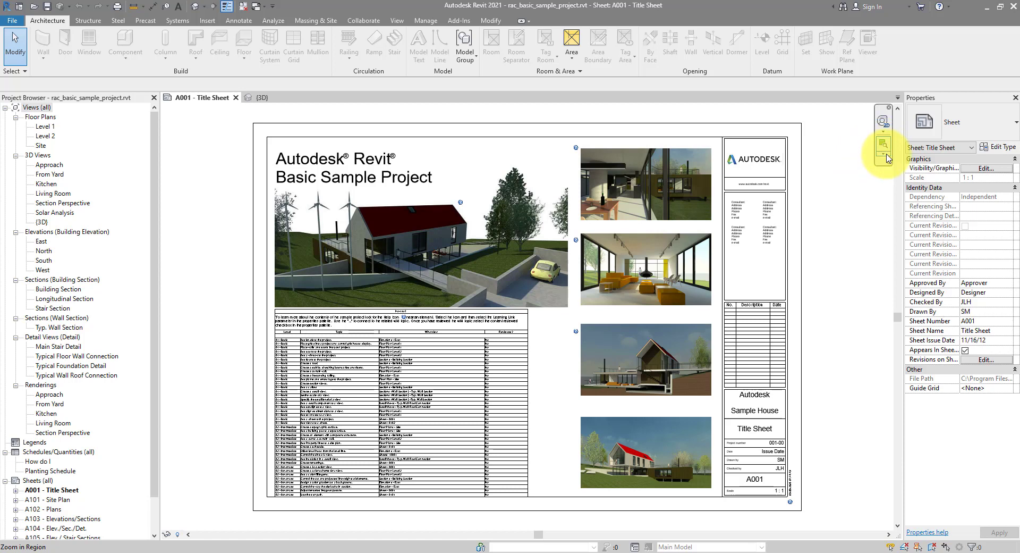
Display the title sheet at its actual size with Zoom Sheet Size, and zoom back out to see the whole sheet
{"action": "left_click", "coordinate": [885, 154]}
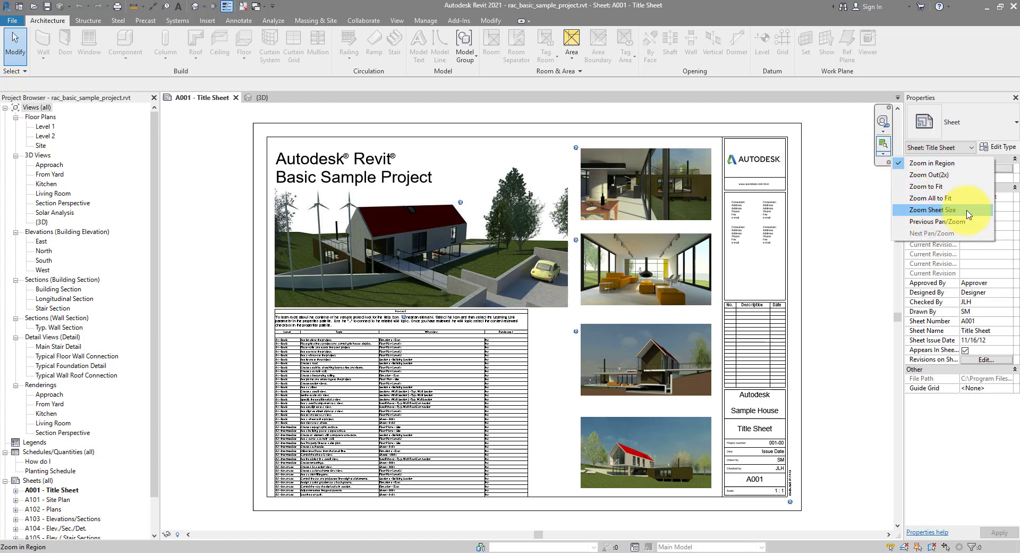
{"action": "left_click", "coordinate": [968, 212]}
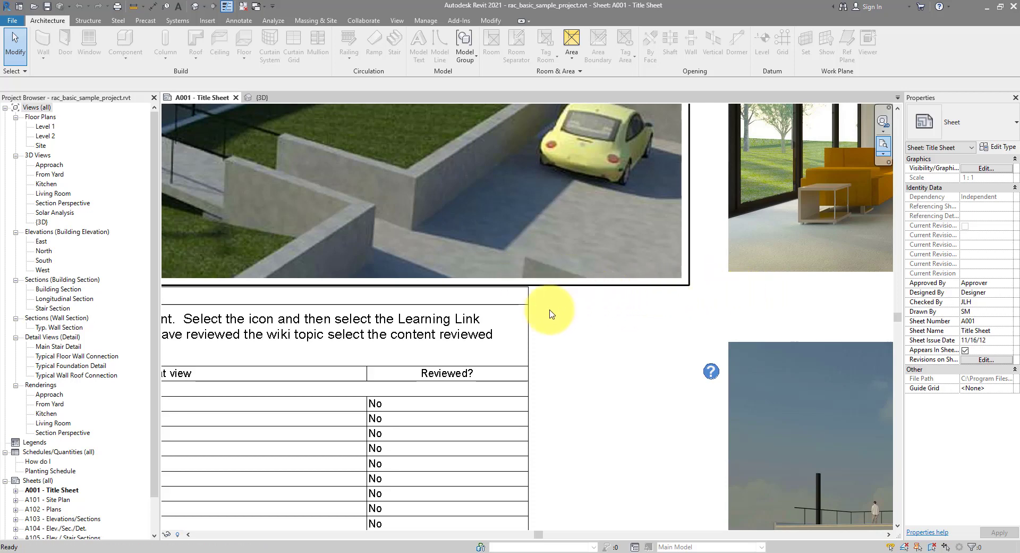
{"action": "scroll", "coordinate": [550, 313], "scroll_direction": "down", "scroll_amount": 5}
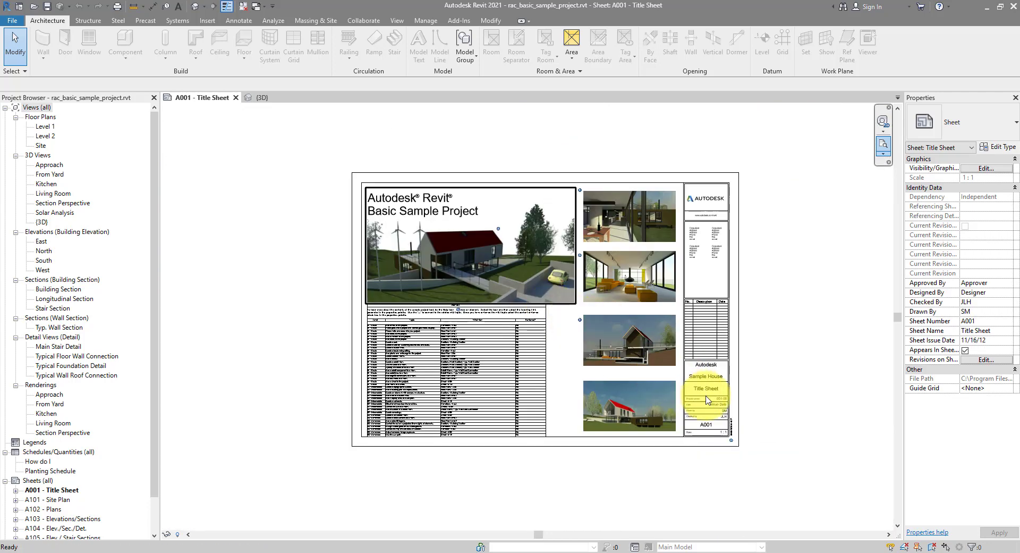
Select the title block on the title sheet for a close look, and fit the whole sheet in the window again
{"action": "left_click", "coordinate": [758, 415]}
{"action": "scroll", "coordinate": [758, 416], "scroll_direction": "up", "scroll_amount": 4}
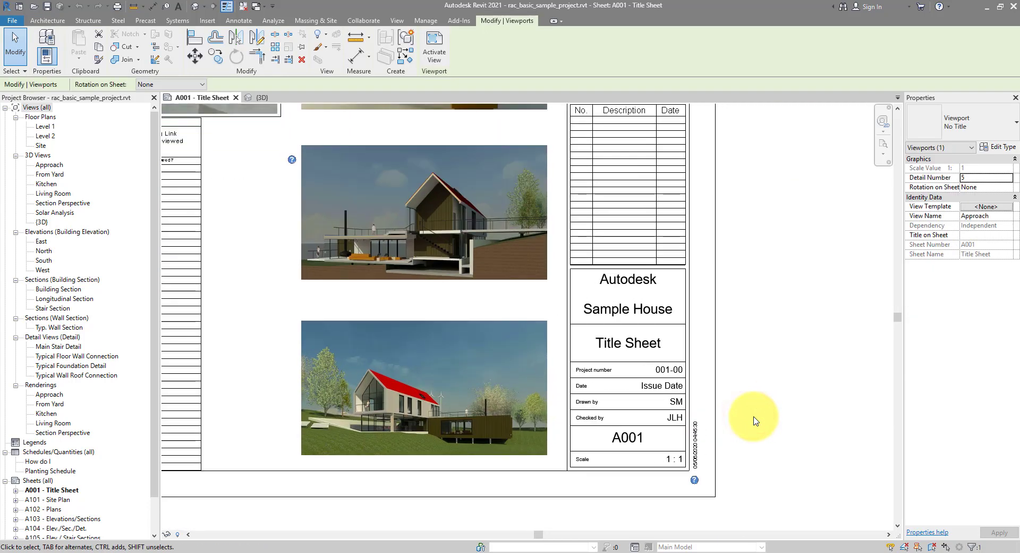
{"action": "scroll", "coordinate": [753, 418], "scroll_direction": "up", "scroll_amount": 1}
{"action": "left_click", "coordinate": [701, 382]}
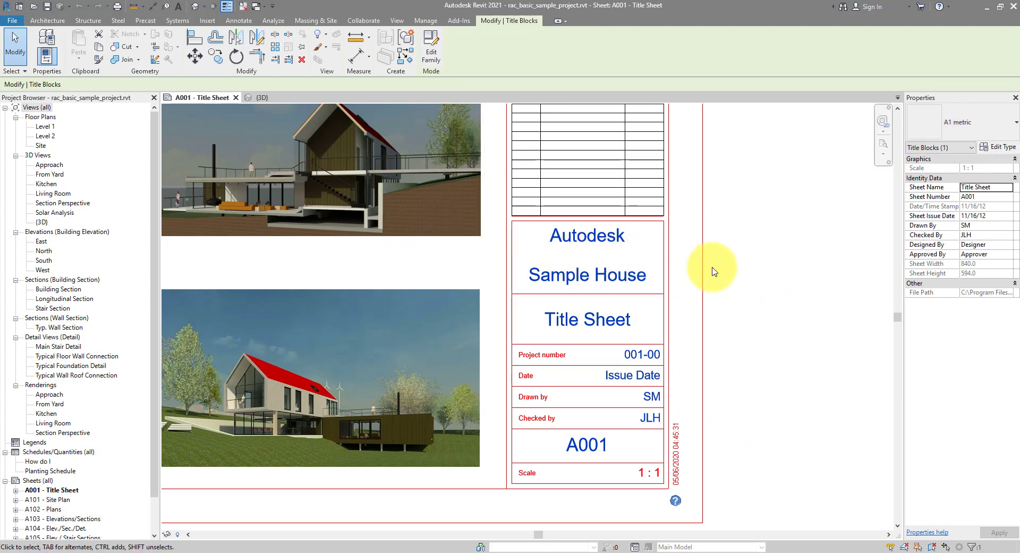
{"action": "right_click_drag", "start_coordinate": [719, 315], "coordinate": [748, 294]}
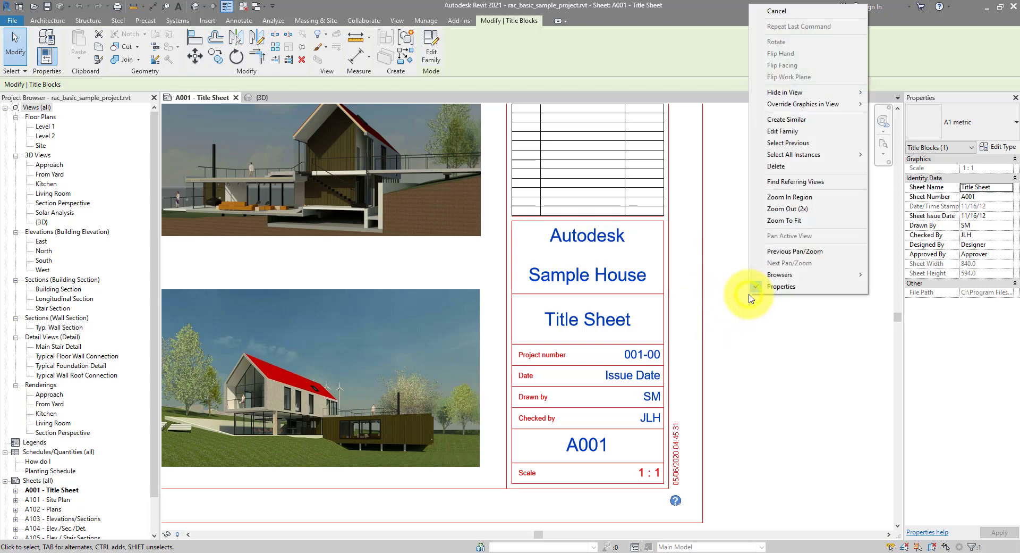
{"action": "left_click", "coordinate": [806, 220]}
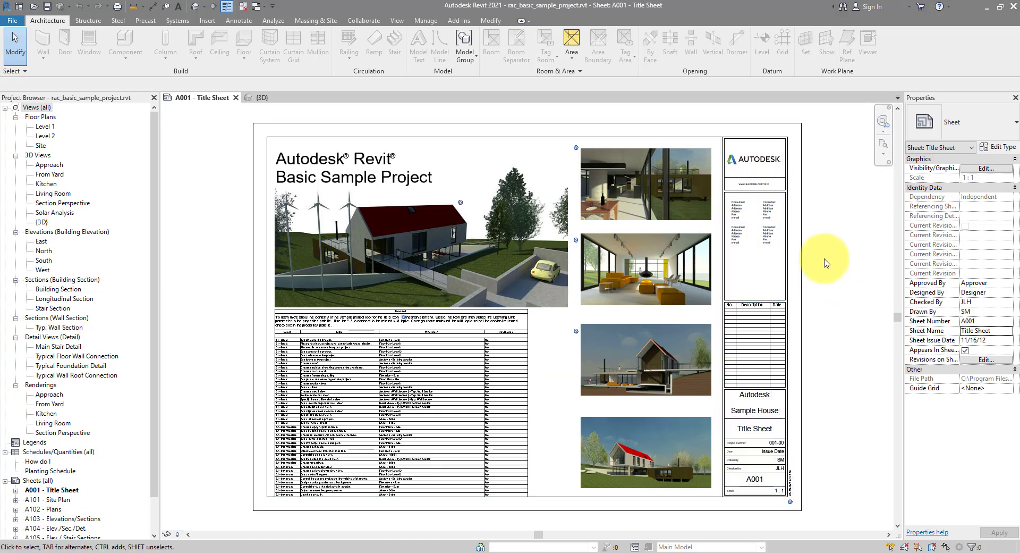
Return to the {3D} view, set its projection to Perspective and orbit the model towards the front
{"action": "left_click", "coordinate": [269, 100]}
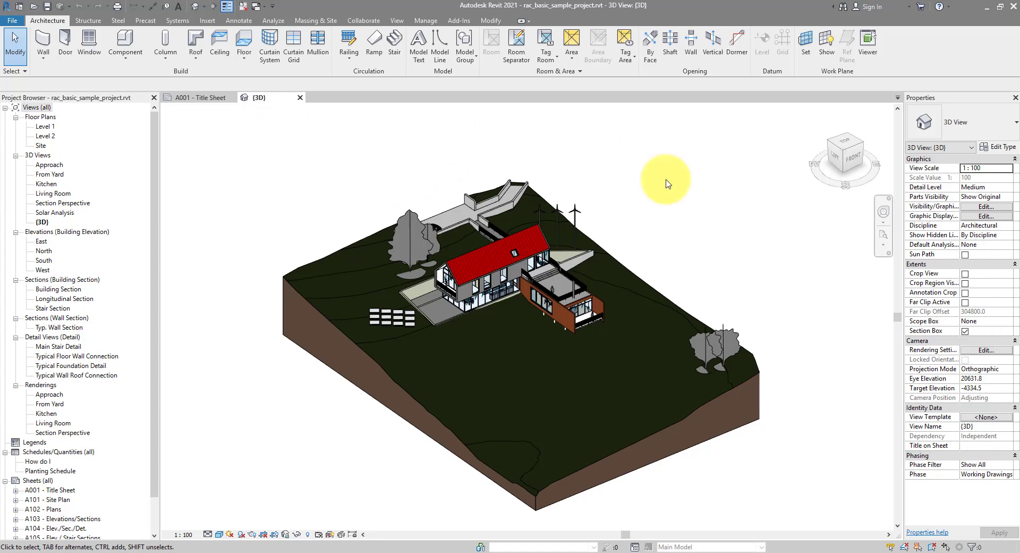
{"action": "right_click", "coordinate": [845, 163]}
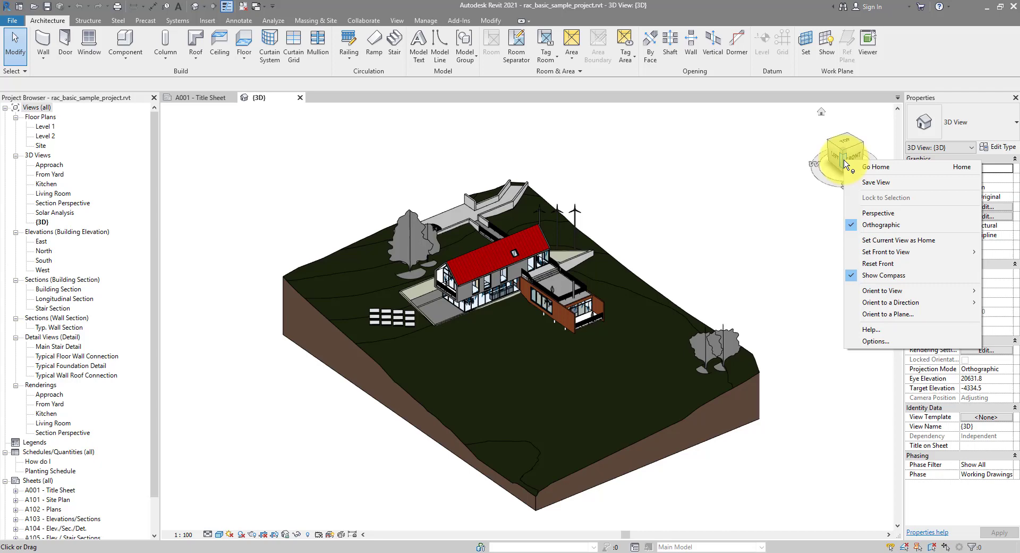
{"action": "left_click", "coordinate": [902, 217]}
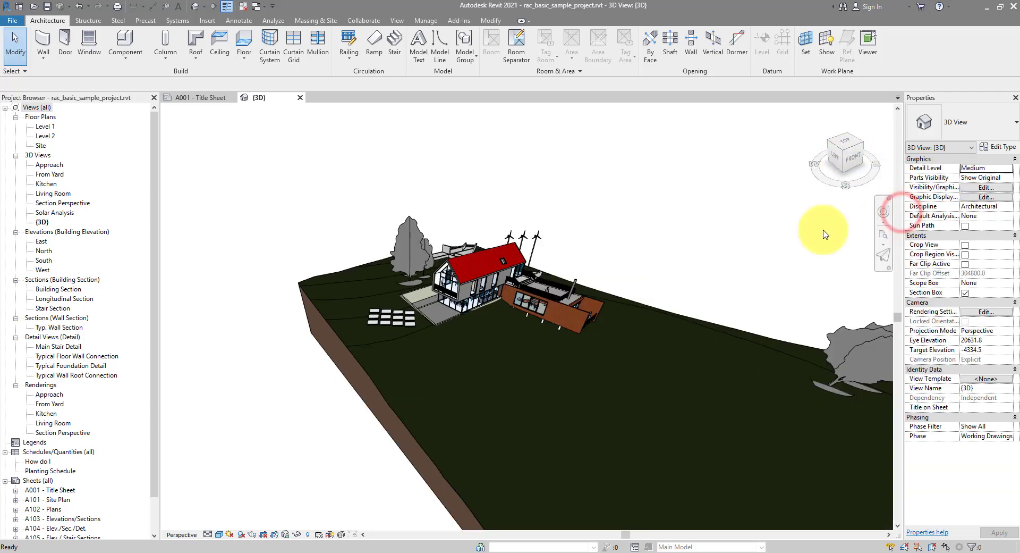
{"action": "middle_click_drag", "start_coordinate": [673, 243], "coordinate": [647, 183], "text": "shift"}
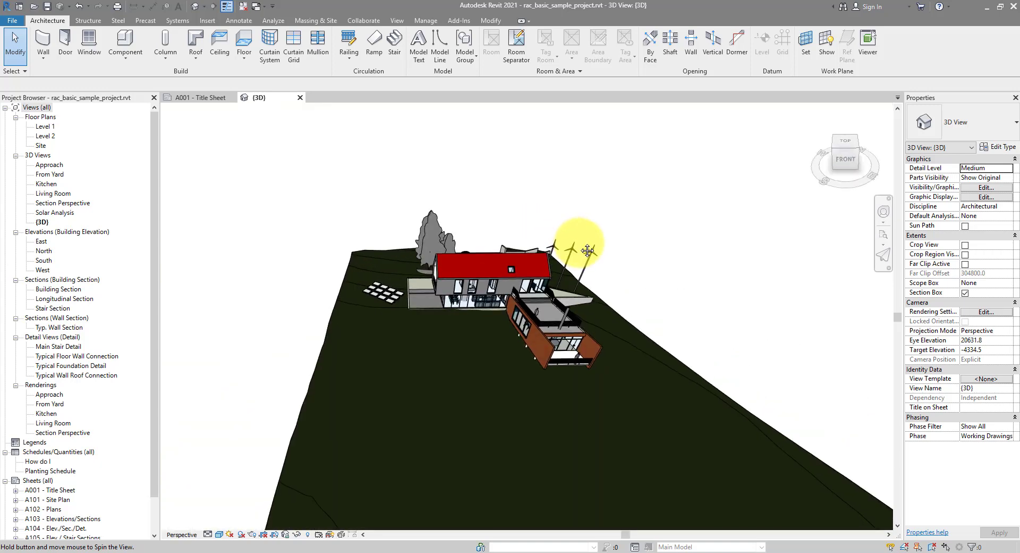
Set the 3D view back to Orthographic projection and orbit and zoom in on the house
{"action": "right_click", "coordinate": [842, 154]}
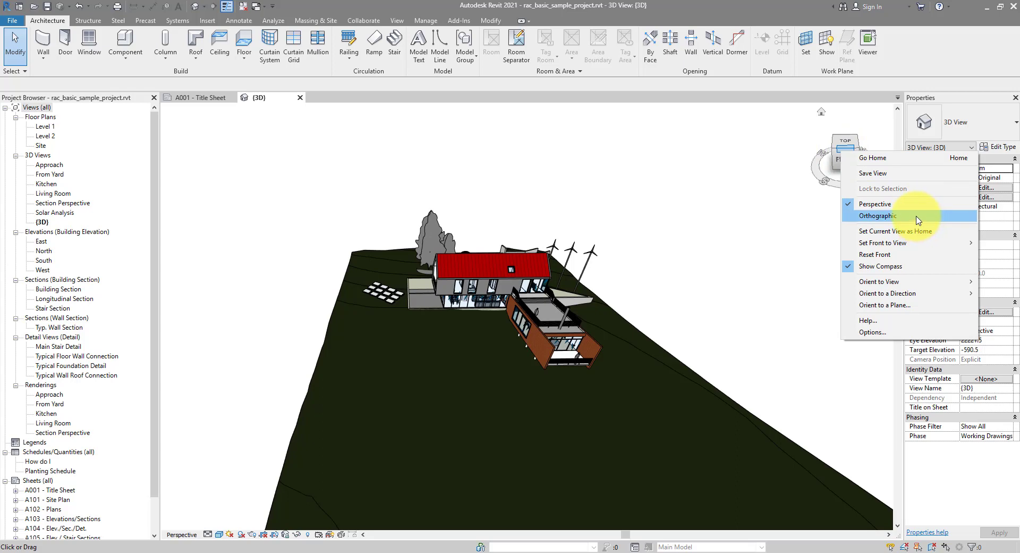
{"action": "left_click", "coordinate": [919, 218]}
{"action": "middle_click_drag", "start_coordinate": [535, 321], "coordinate": [421, 274], "text": "shift"}
{"action": "scroll", "coordinate": [421, 273], "scroll_direction": "up", "scroll_amount": 3}
Orient the 3D view to Elevation: South and bring the house closer in the view
{"action": "right_click", "coordinate": [842, 154]}
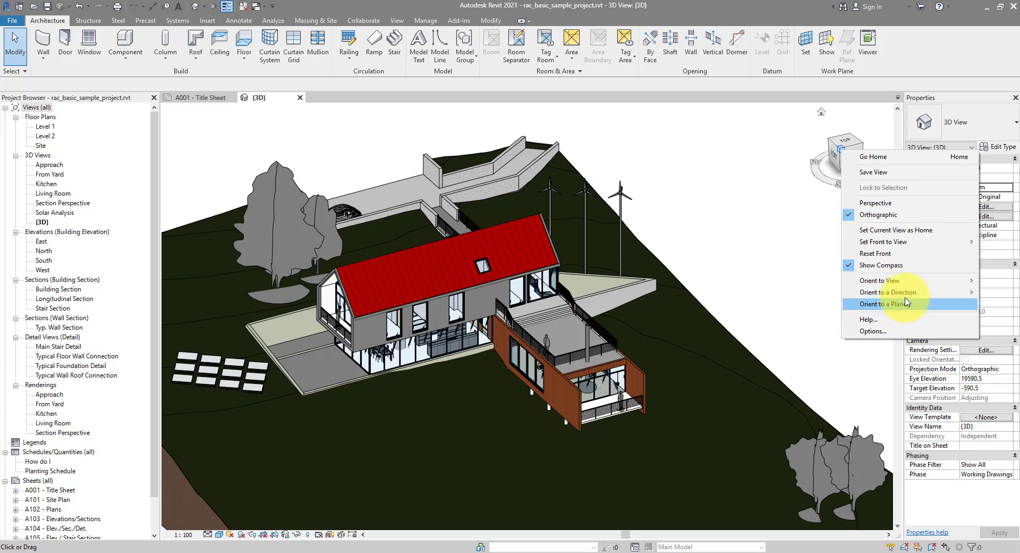
{"action": "mouse_move", "coordinate": [906, 285]}
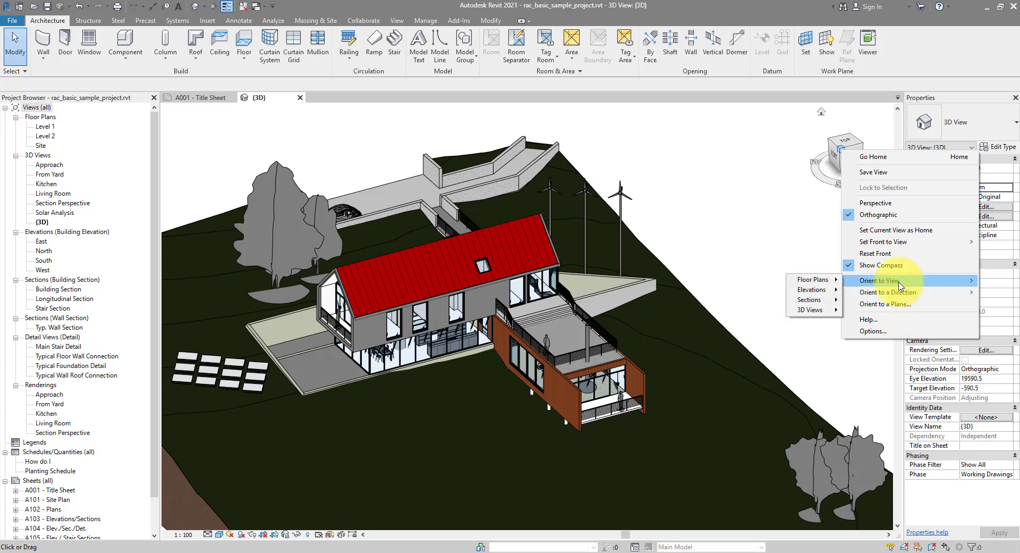
{"action": "mouse_move", "coordinate": [811, 290]}
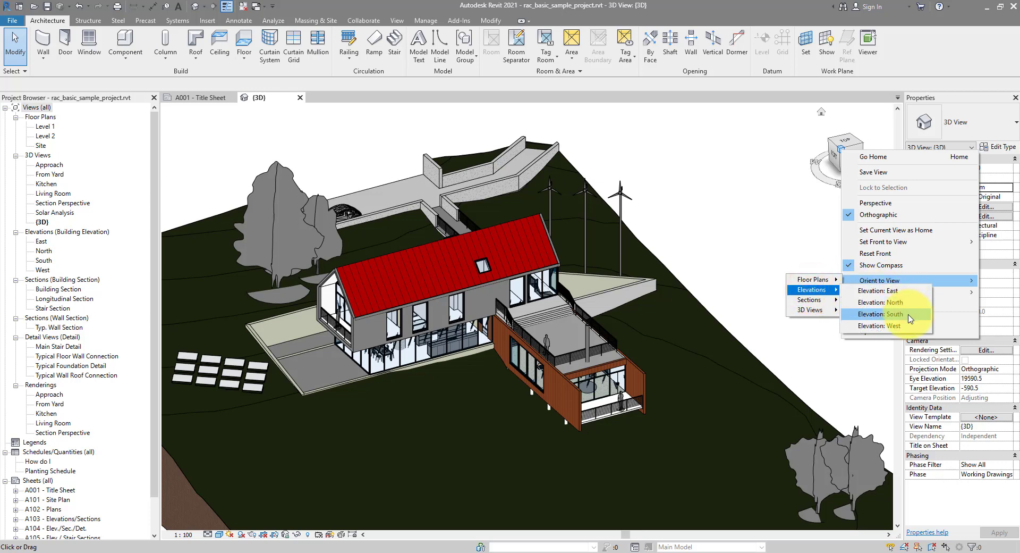
{"action": "left_click", "coordinate": [812, 289]}
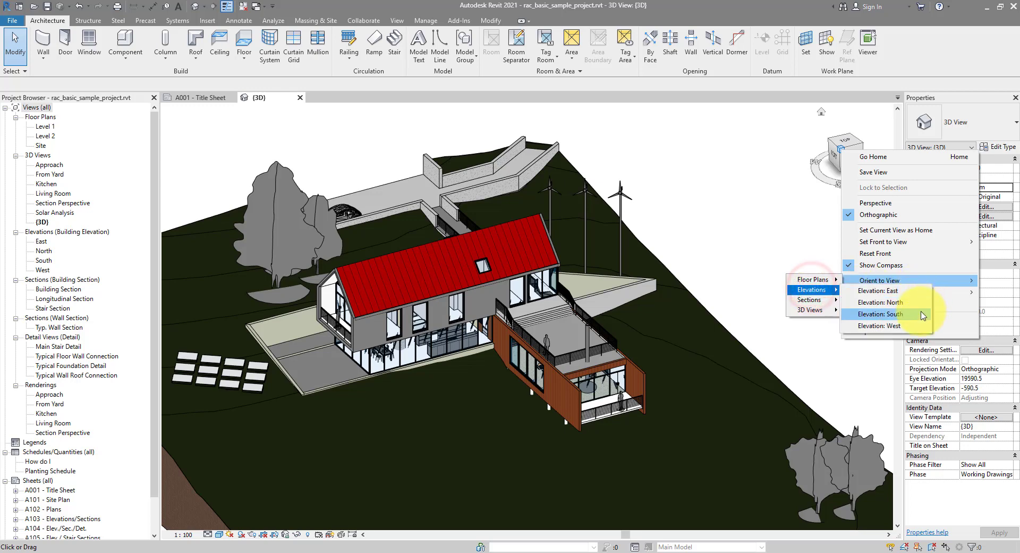
{"action": "left_click", "coordinate": [919, 317]}
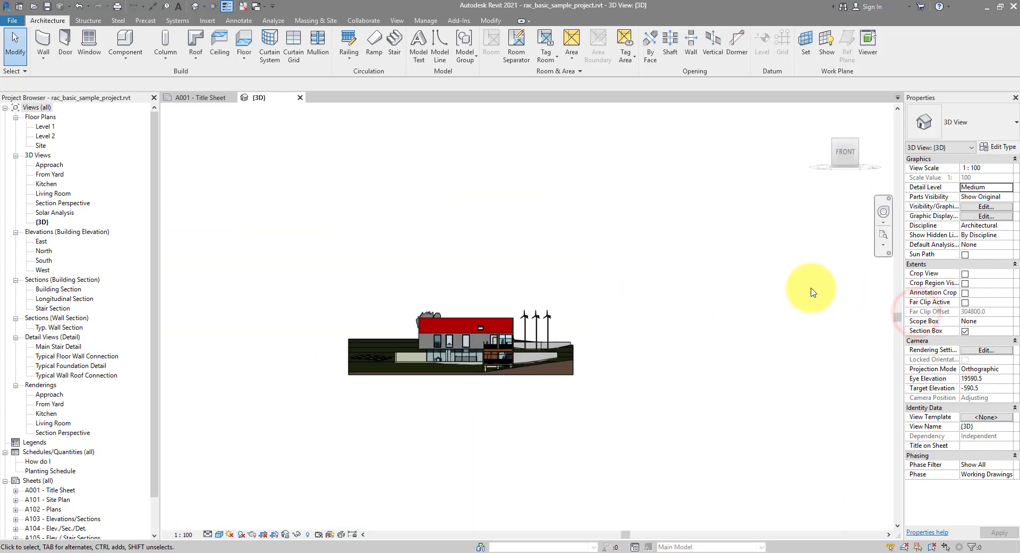
{"action": "scroll", "coordinate": [620, 290], "scroll_direction": "up", "scroll_amount": 4}
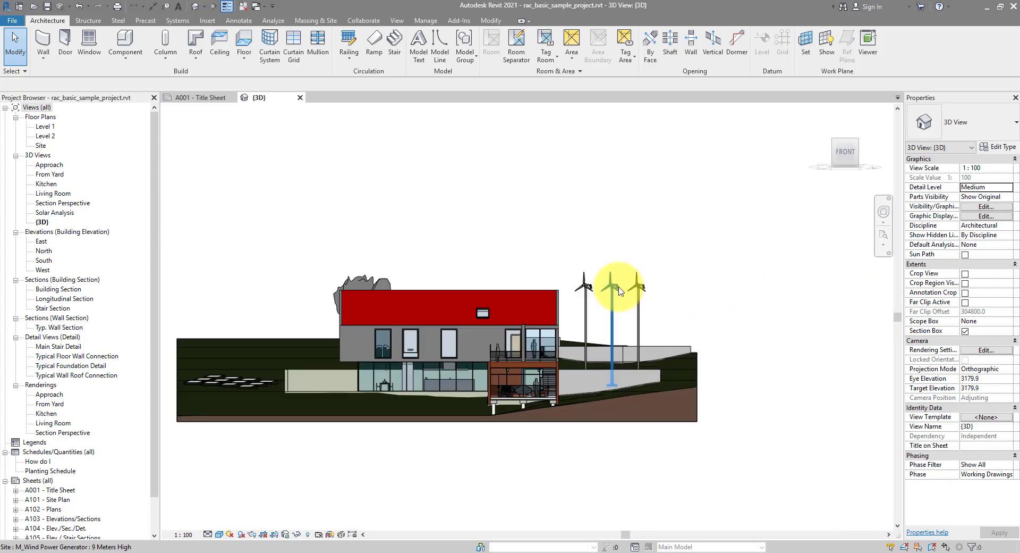
{"action": "middle_click_drag", "start_coordinate": [532, 228], "coordinate": [564, 212]}
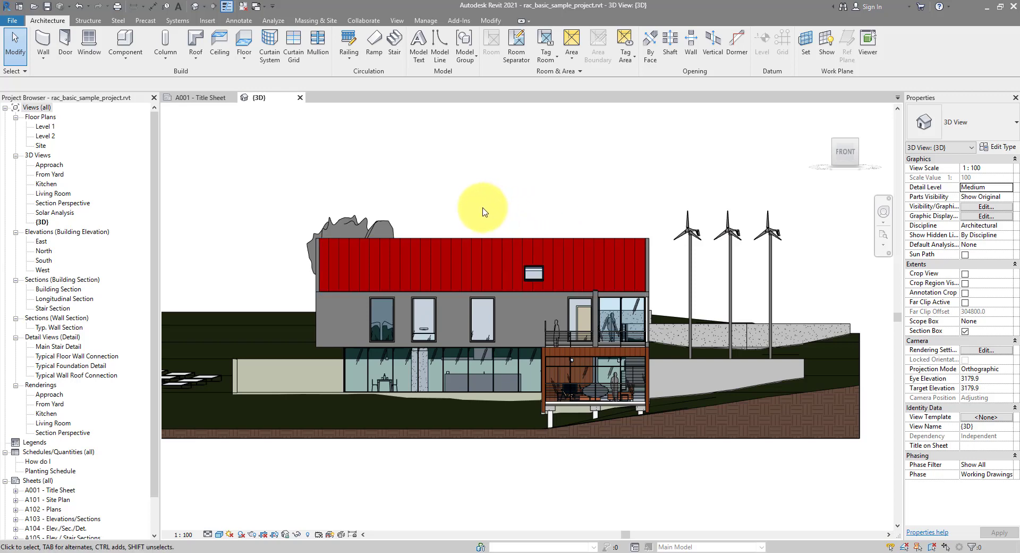
Open the South elevation for comparison and return to the {3D} view
{"action": "double_click", "coordinate": [44, 262]}
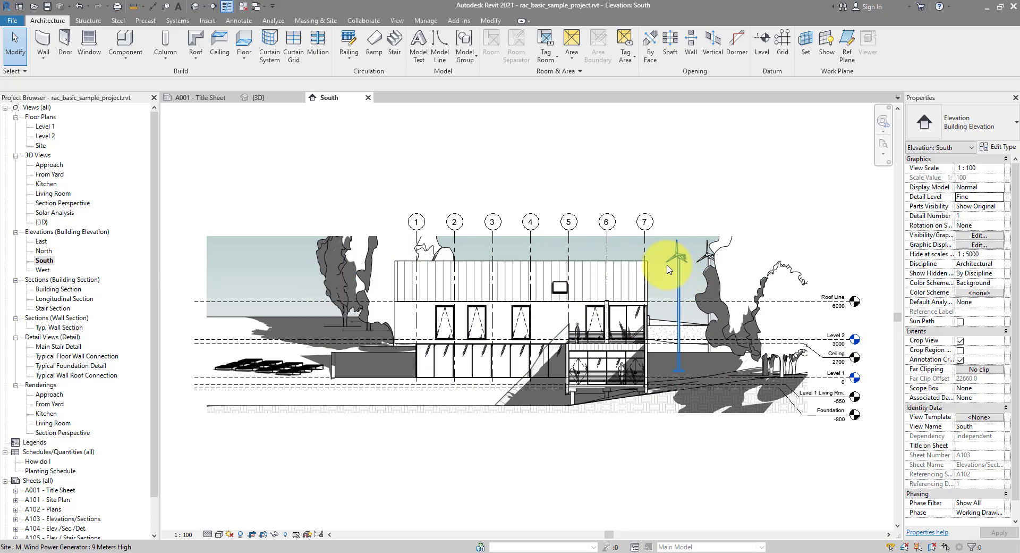
{"action": "left_click", "coordinate": [263, 98]}
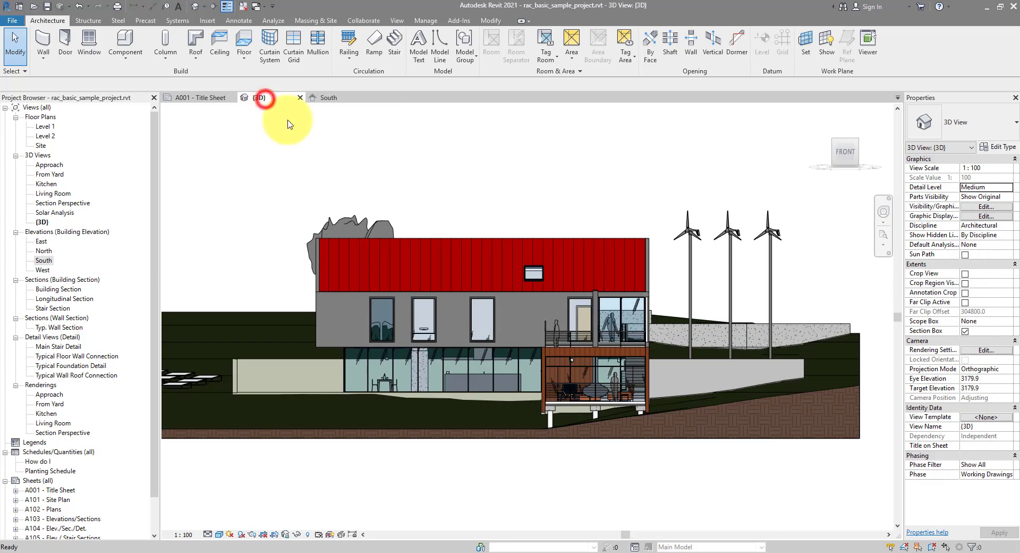
{"action": "scroll", "coordinate": [480, 353], "scroll_direction": "up", "scroll_amount": 5}
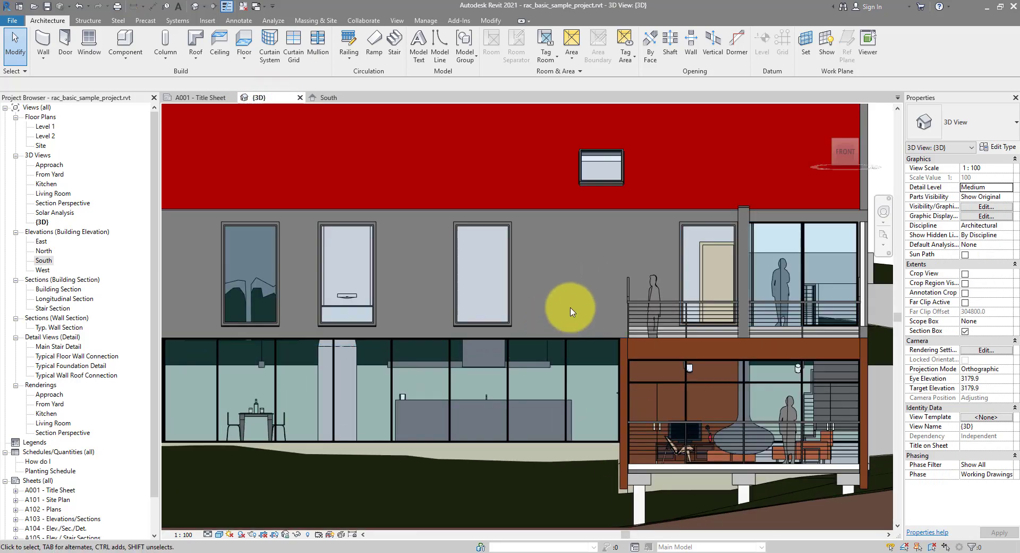
Select the standing person on the upper terrace, orbit and zoom around the figure, and clear the selection with the whole site in view
{"action": "left_click", "coordinate": [655, 292]}
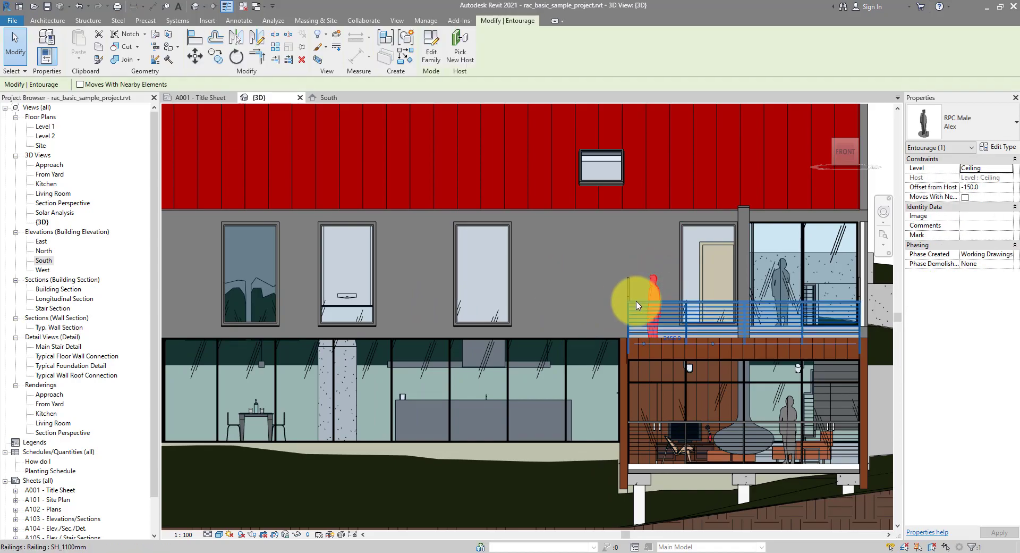
{"action": "middle_click_drag", "start_coordinate": [657, 308], "coordinate": [706, 334], "text": "shift"}
{"action": "scroll", "coordinate": [686, 312], "scroll_direction": "down", "scroll_amount": 3}
{"action": "scroll", "coordinate": [686, 312], "scroll_direction": "up", "scroll_amount": 5}
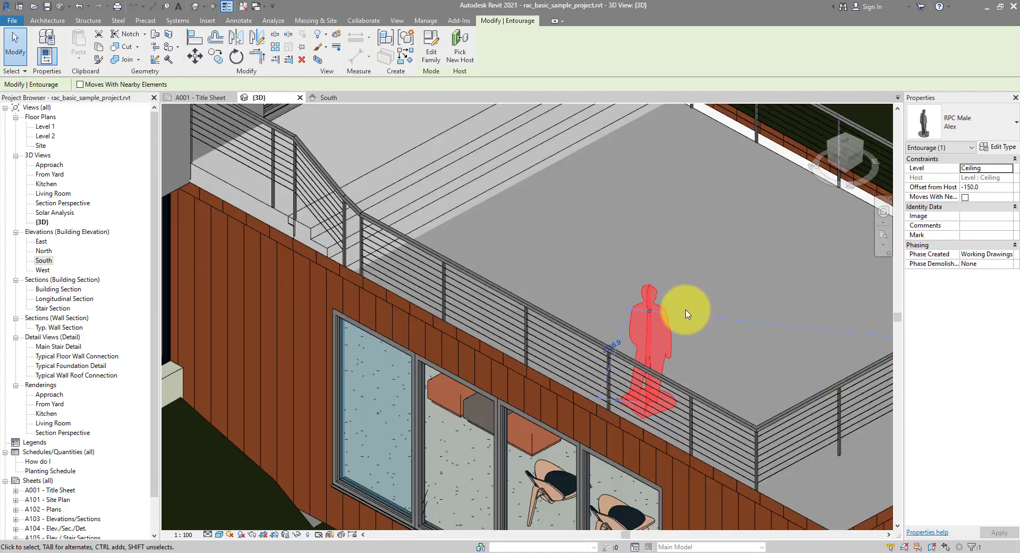
{"action": "scroll", "coordinate": [685, 312], "scroll_direction": "down", "scroll_amount": 2}
{"action": "scroll", "coordinate": [687, 313], "scroll_direction": "up", "scroll_amount": 2}
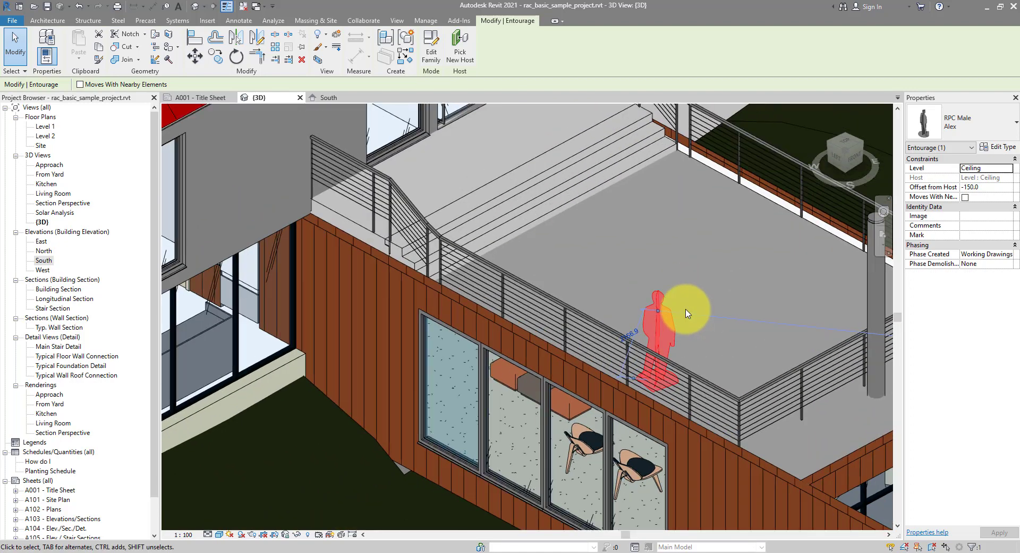
{"action": "scroll", "coordinate": [686, 312], "scroll_direction": "down", "scroll_amount": 5}
{"action": "left_click", "coordinate": [783, 201]}
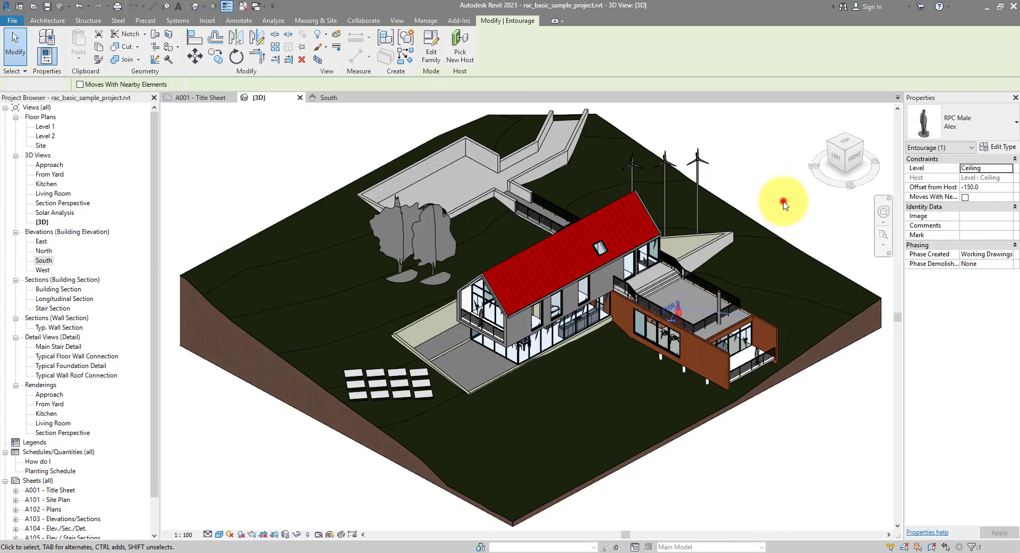
Orient the 3D view to Section: Building Section and zoom in on the cut house
{"action": "right_click", "coordinate": [845, 149]}
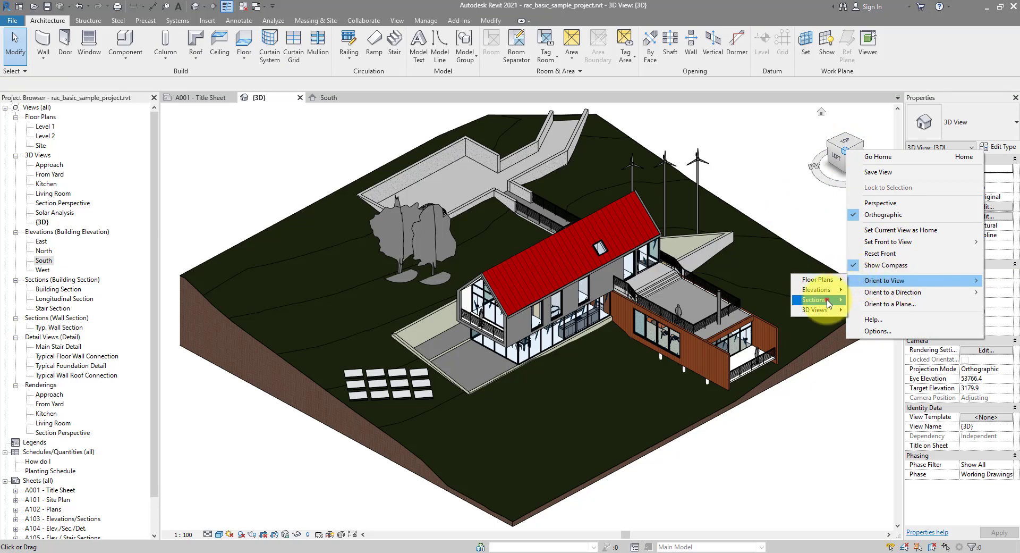
{"action": "mouse_move", "coordinate": [828, 301]}
{"action": "left_click", "coordinate": [822, 301]}
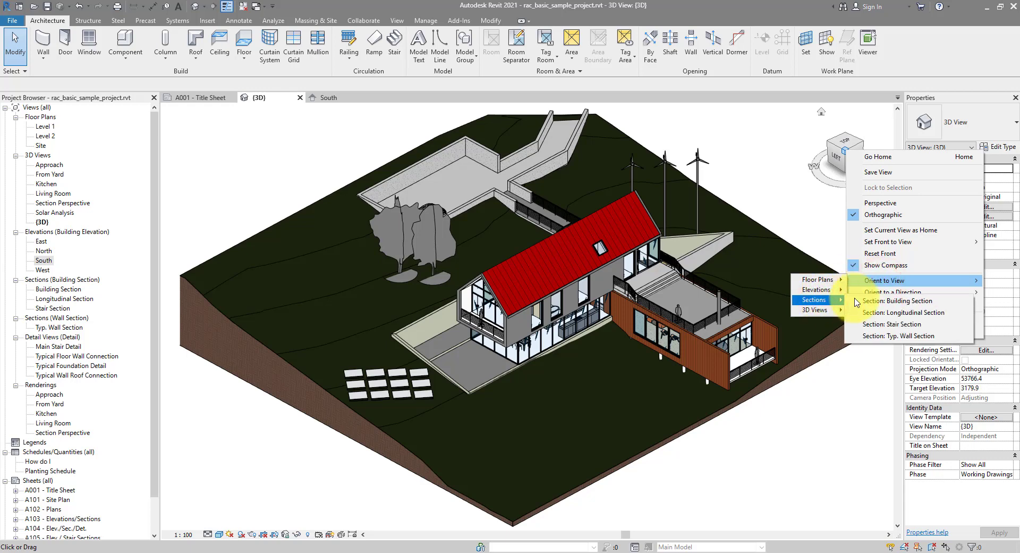
{"action": "left_click", "coordinate": [931, 301]}
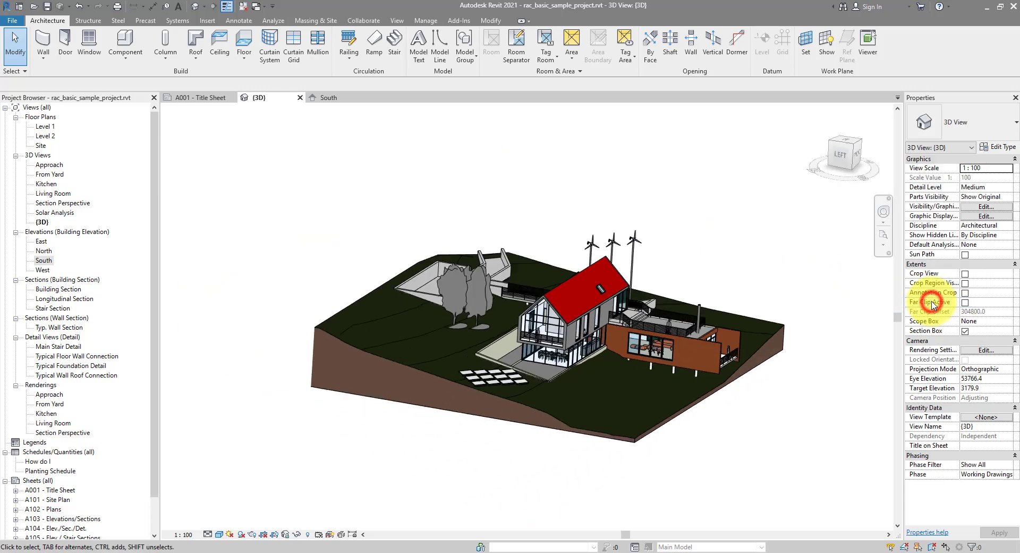
{"action": "scroll", "coordinate": [562, 315], "scroll_direction": "up", "scroll_amount": 5}
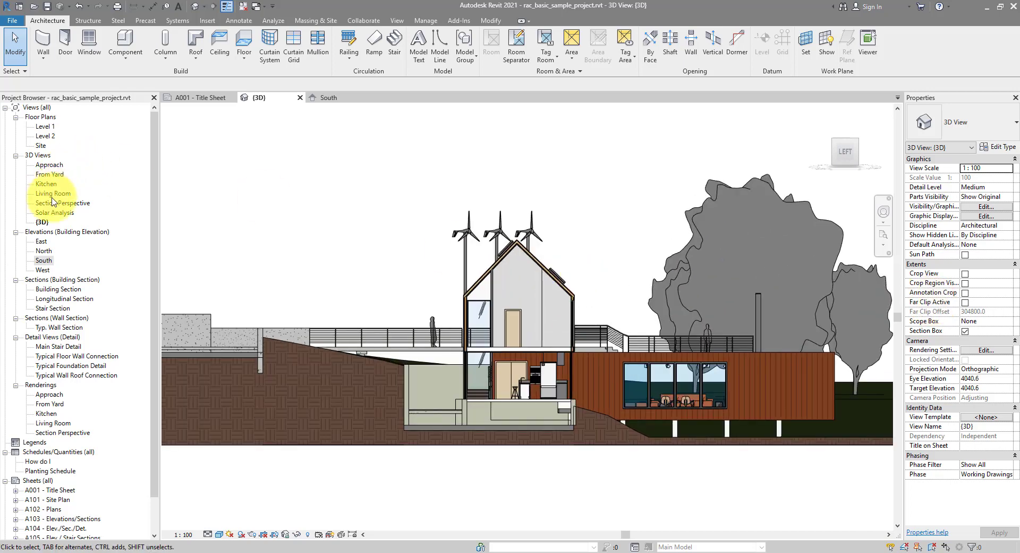
Compare with the Building Section view, return to {3D}, and orbit and zoom in on the cut roof, walls and interior
{"action": "double_click", "coordinate": [52, 289]}
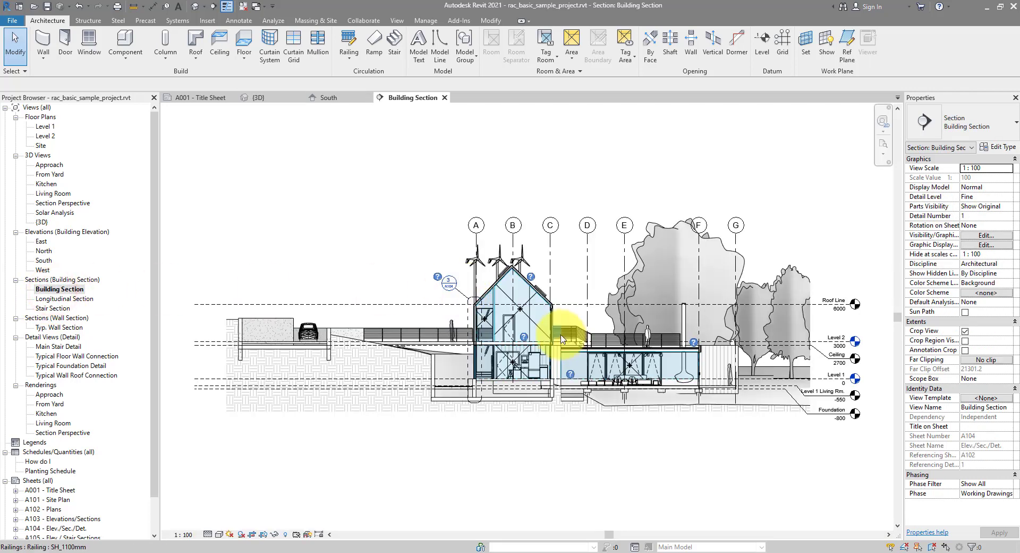
{"action": "left_click", "coordinate": [265, 98]}
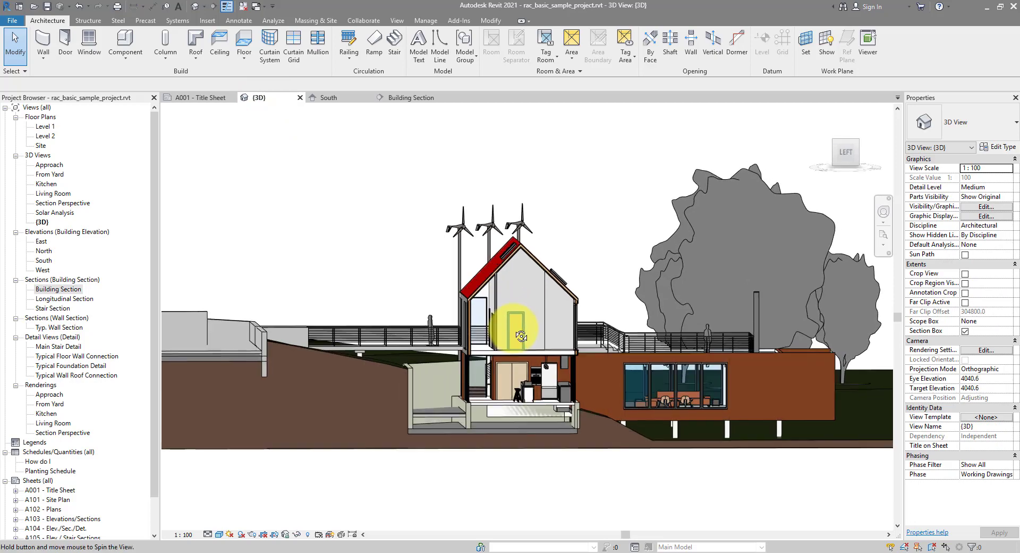
{"action": "middle_click_drag", "start_coordinate": [521, 336], "coordinate": [574, 417], "text": "shift"}
{"action": "scroll", "coordinate": [557, 325], "scroll_direction": "up", "scroll_amount": 5}
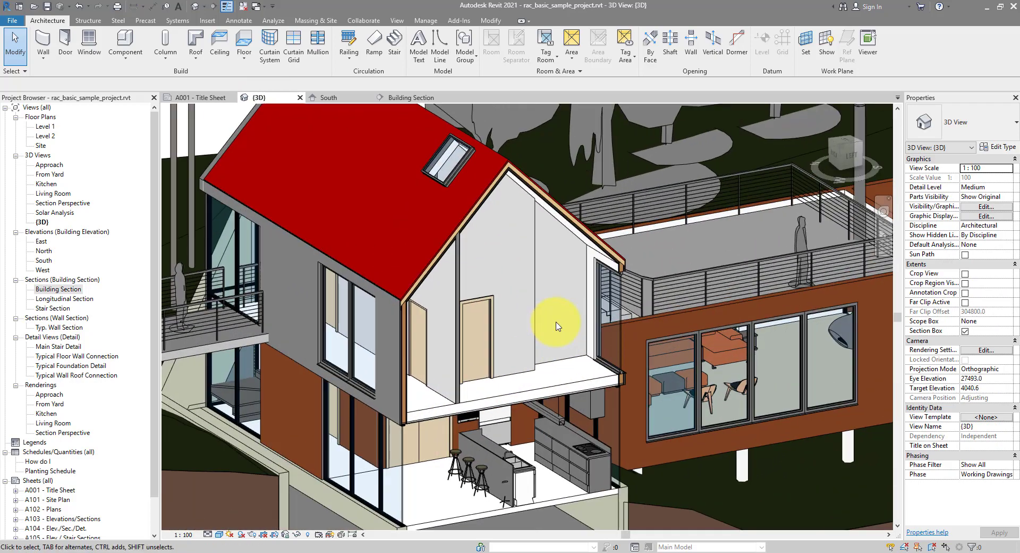
{"action": "middle_click_drag", "start_coordinate": [485, 343], "coordinate": [600, 338], "text": "shift"}
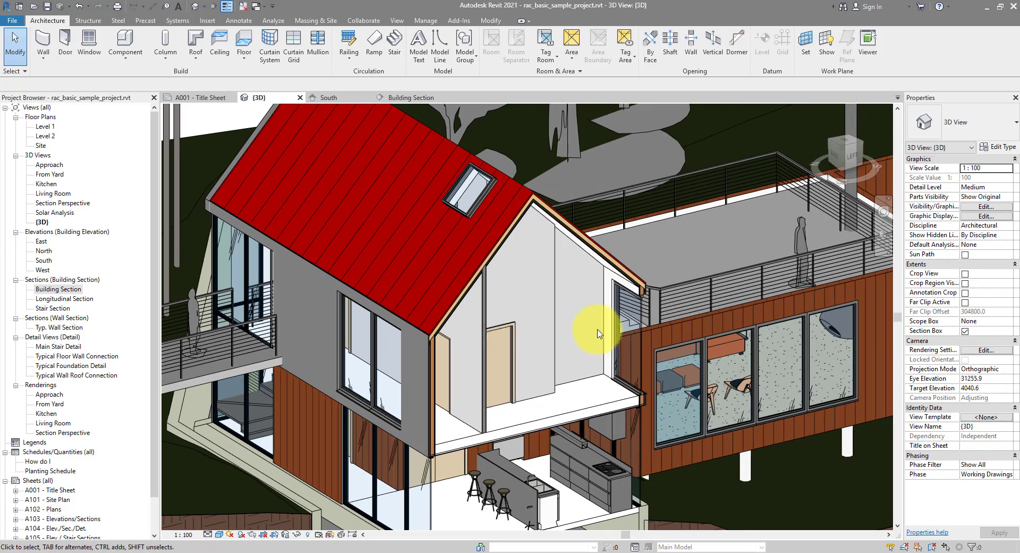
{"action": "scroll", "coordinate": [436, 342], "scroll_direction": "up", "scroll_amount": 5}
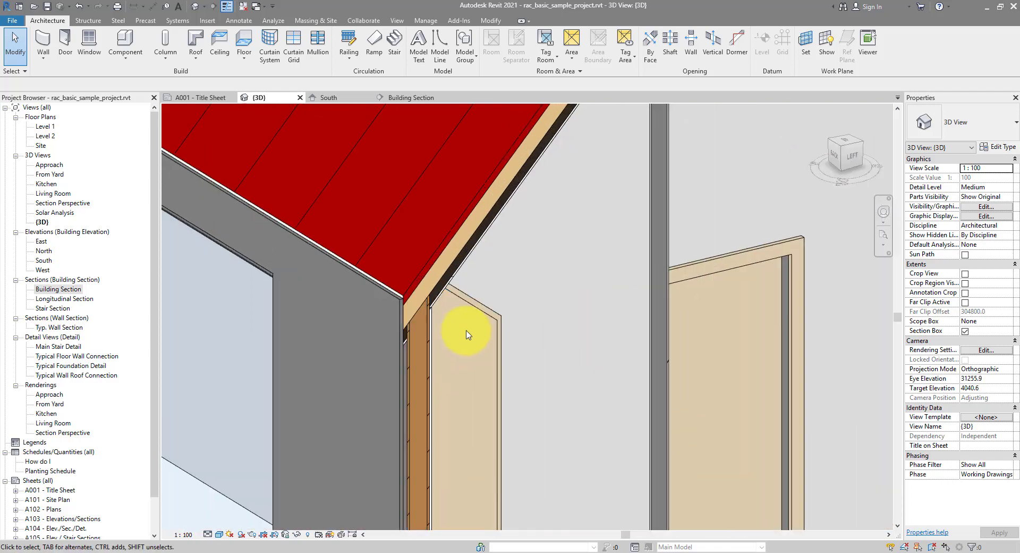
{"action": "scroll", "coordinate": [466, 334], "scroll_direction": "down", "scroll_amount": 10}
Orient the 3D view to the named plane Grid : A and orbit around the resulting cut model
{"action": "right_click", "coordinate": [839, 151]}
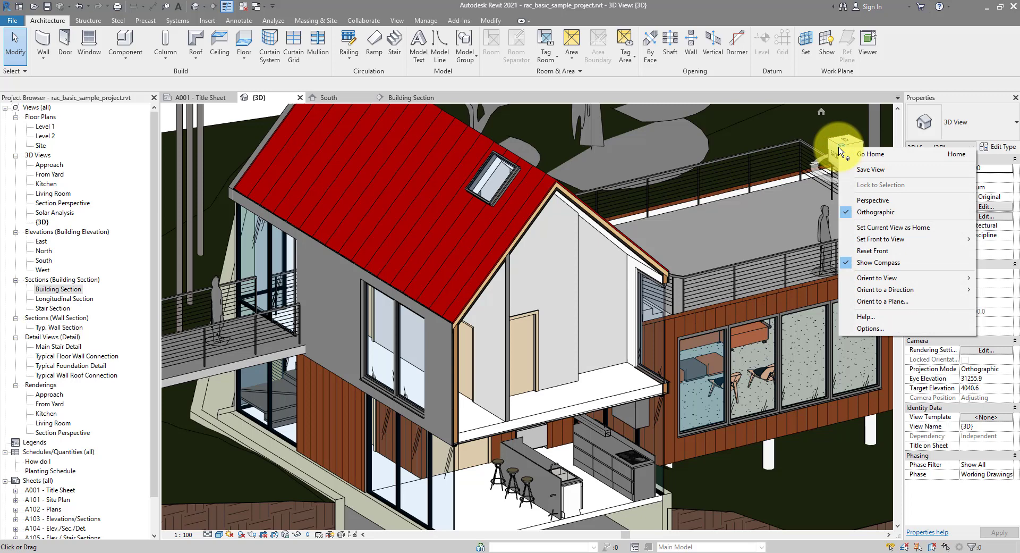
{"action": "left_click", "coordinate": [893, 301]}
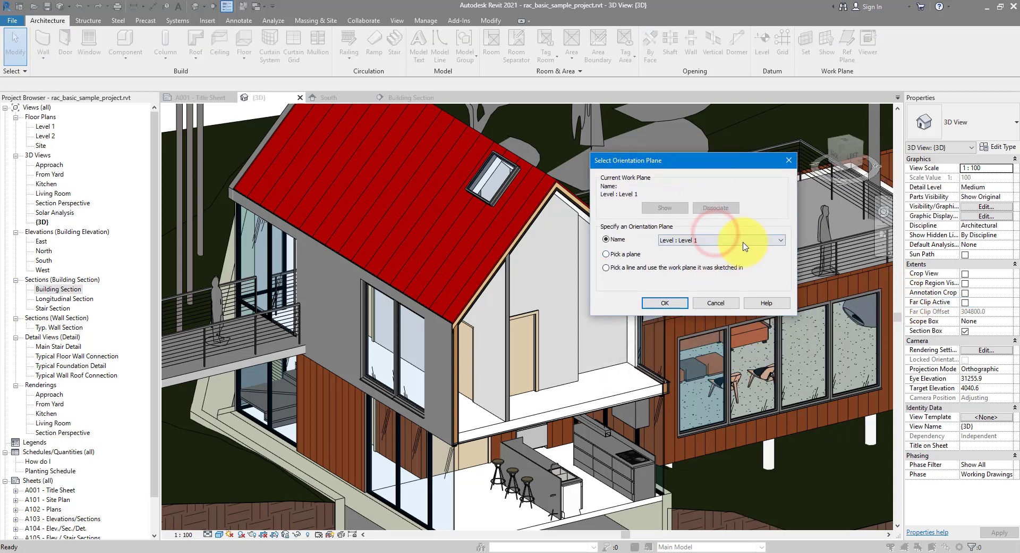
{"action": "left_click", "coordinate": [744, 240]}
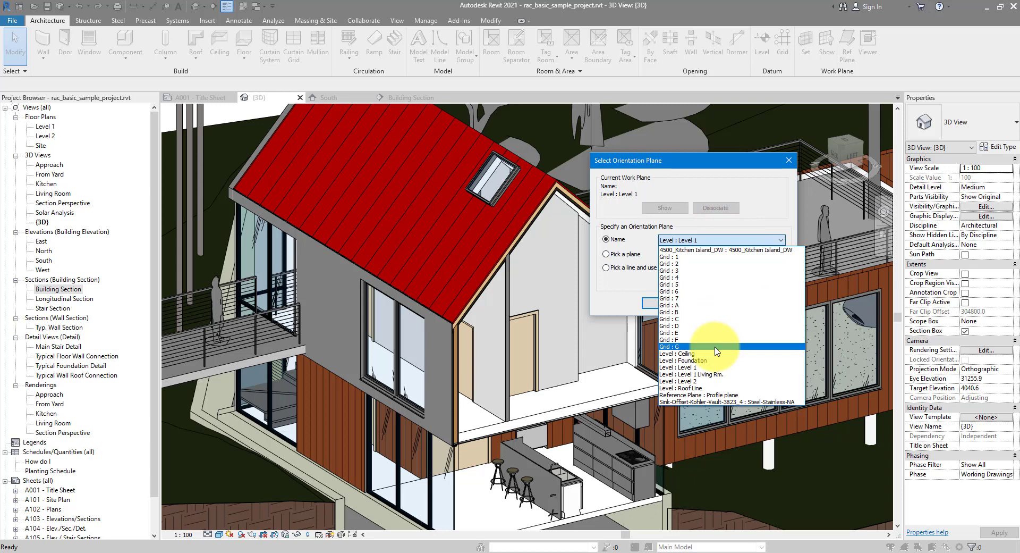
{"action": "left_click", "coordinate": [694, 306]}
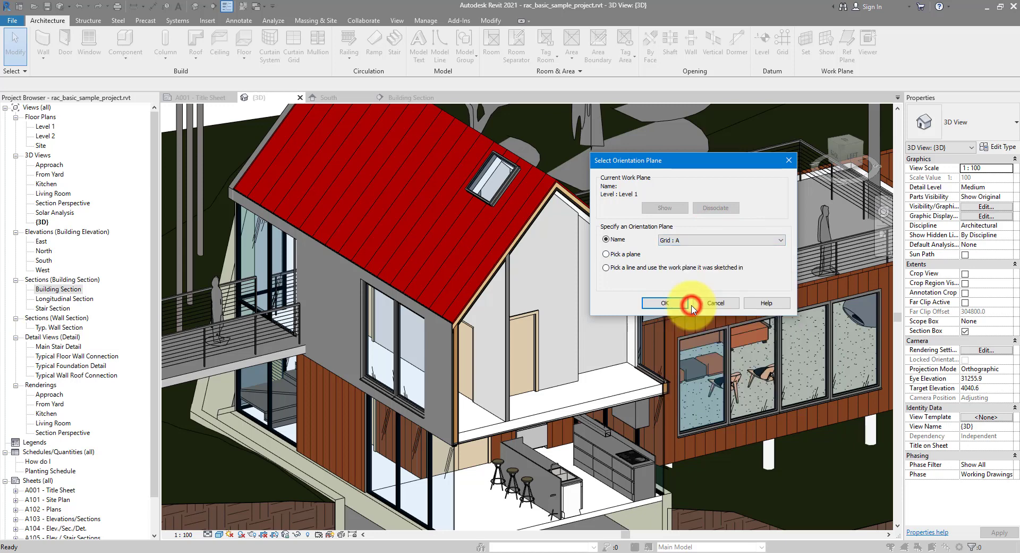
{"action": "left_click", "coordinate": [663, 303]}
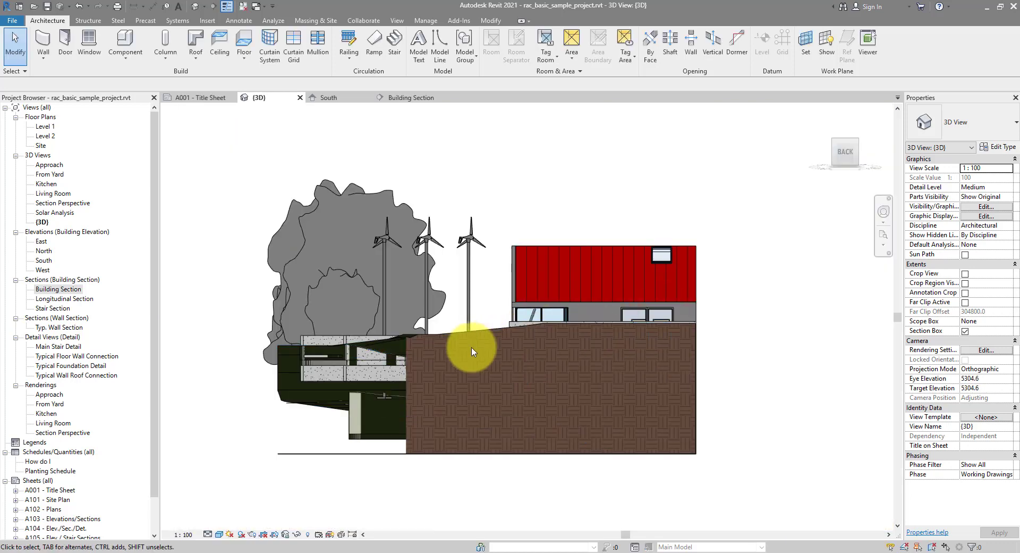
{"action": "scroll", "coordinate": [495, 326], "scroll_direction": "down", "scroll_amount": 3}
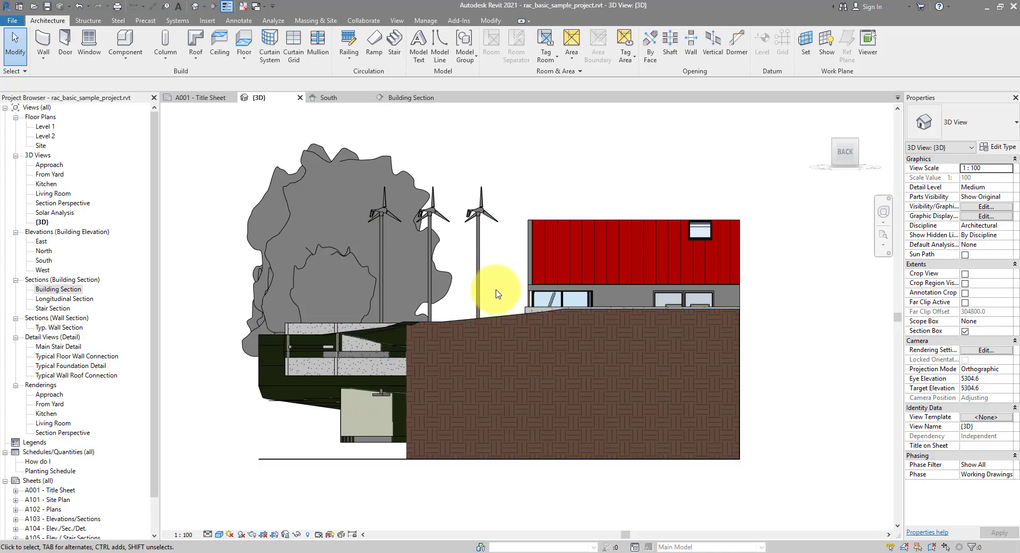
{"action": "middle_click_drag", "start_coordinate": [495, 327], "coordinate": [687, 278], "text": "shift"}
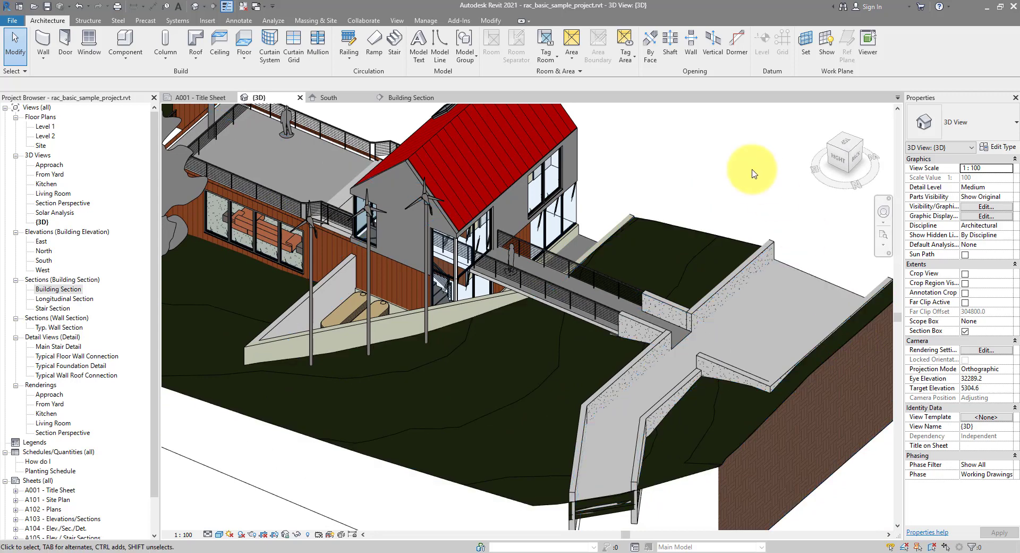
Orient the 3D view to the West direction, then zoom in and orbit to look down on the cut side of the house
{"action": "right_click", "coordinate": [847, 154]}
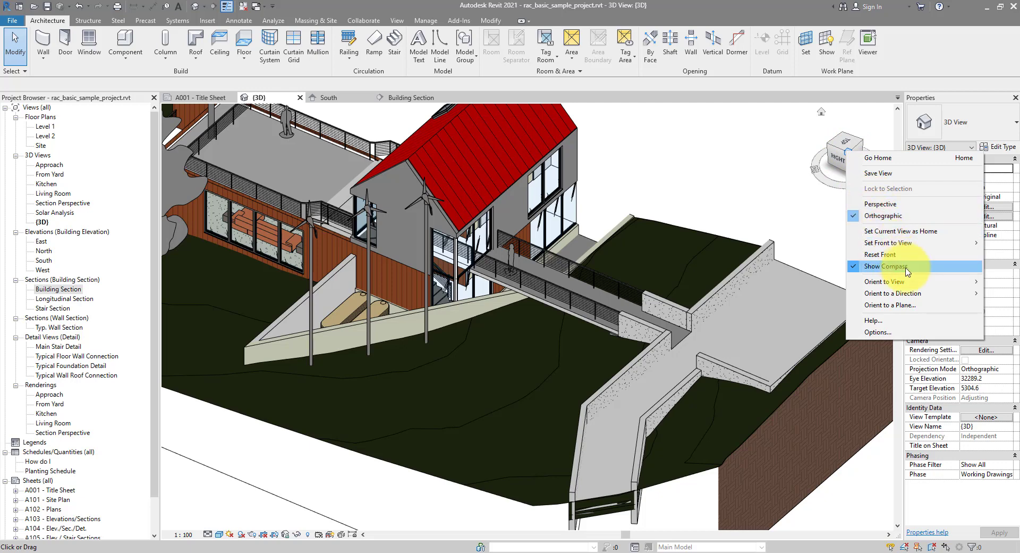
{"action": "mouse_move", "coordinate": [902, 298]}
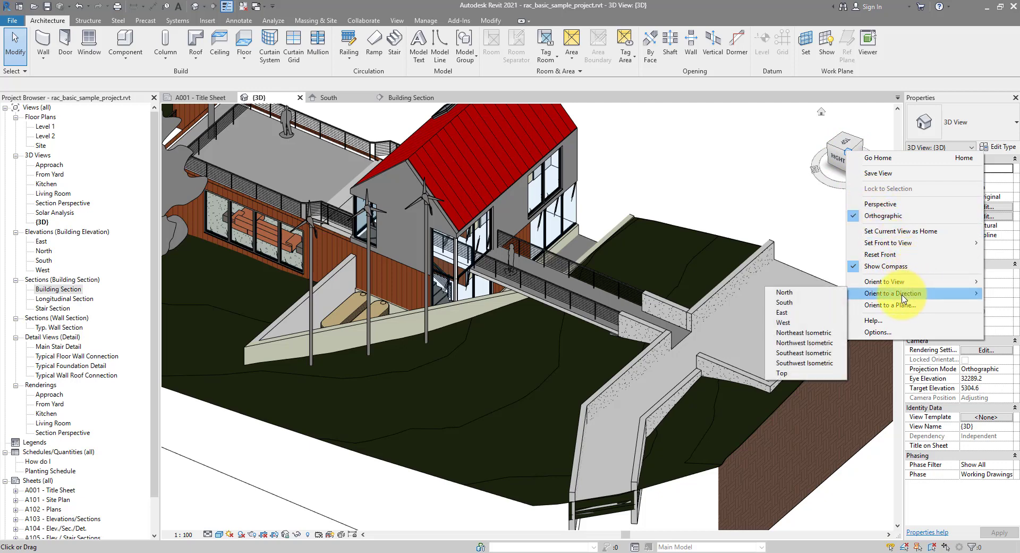
{"action": "left_click", "coordinate": [783, 323]}
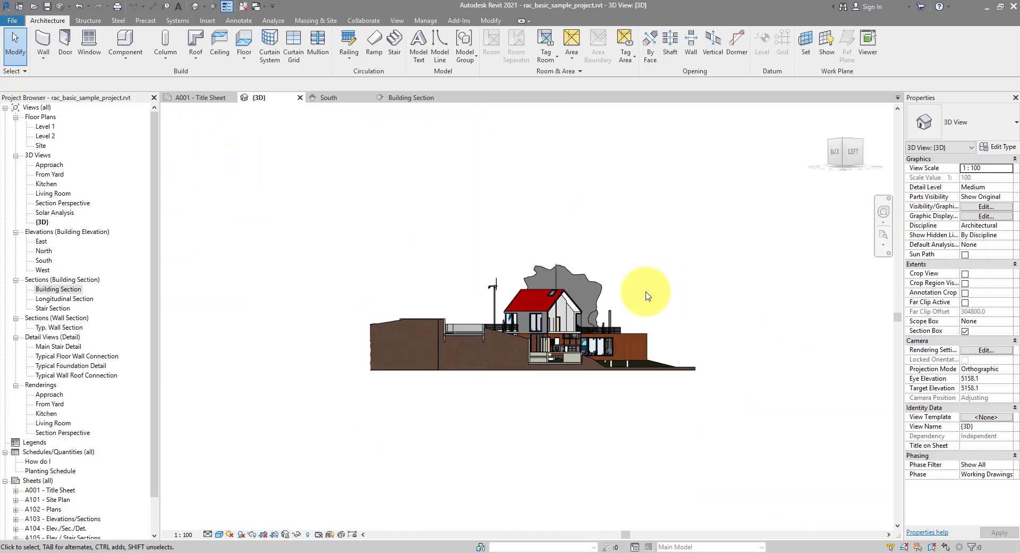
{"action": "scroll", "coordinate": [647, 296], "scroll_direction": "up", "scroll_amount": 5}
{"action": "middle_click_drag", "start_coordinate": [594, 300], "coordinate": [679, 339], "text": "shift"}
{"action": "middle_click_drag", "start_coordinate": [576, 348], "coordinate": [558, 285], "text": "shift"}
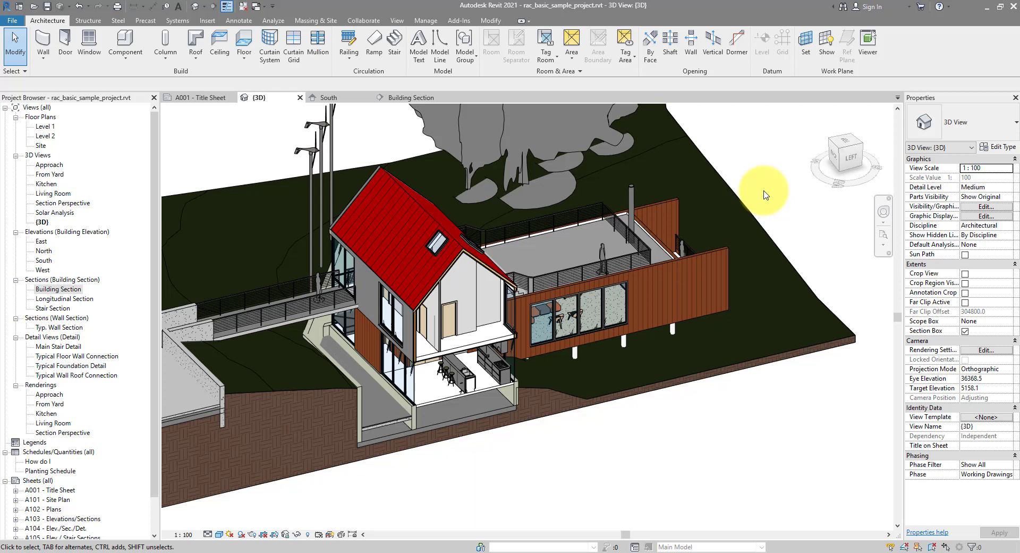
Set the current 3D view as Home and turn off its section box
{"action": "right_click", "coordinate": [841, 153]}
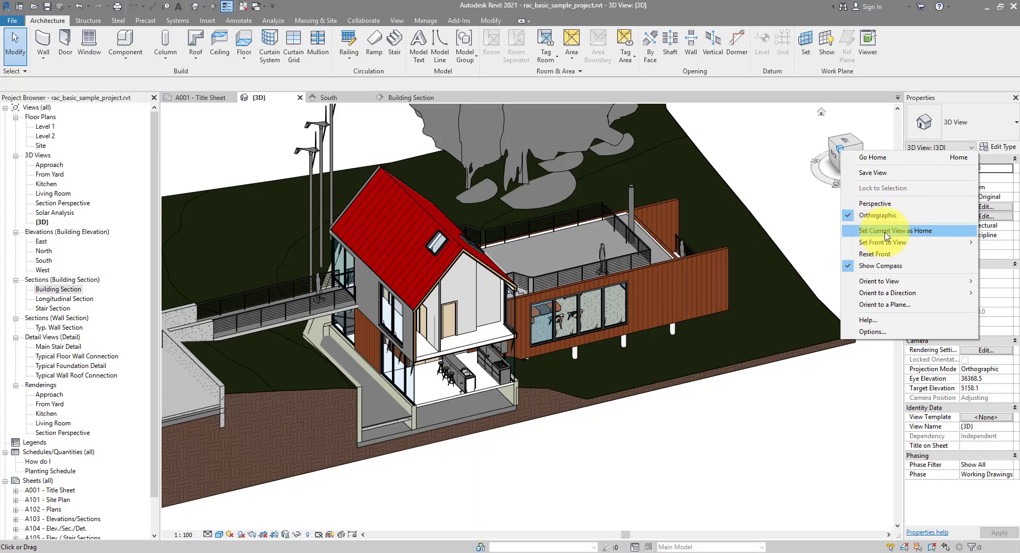
{"action": "left_click", "coordinate": [936, 232]}
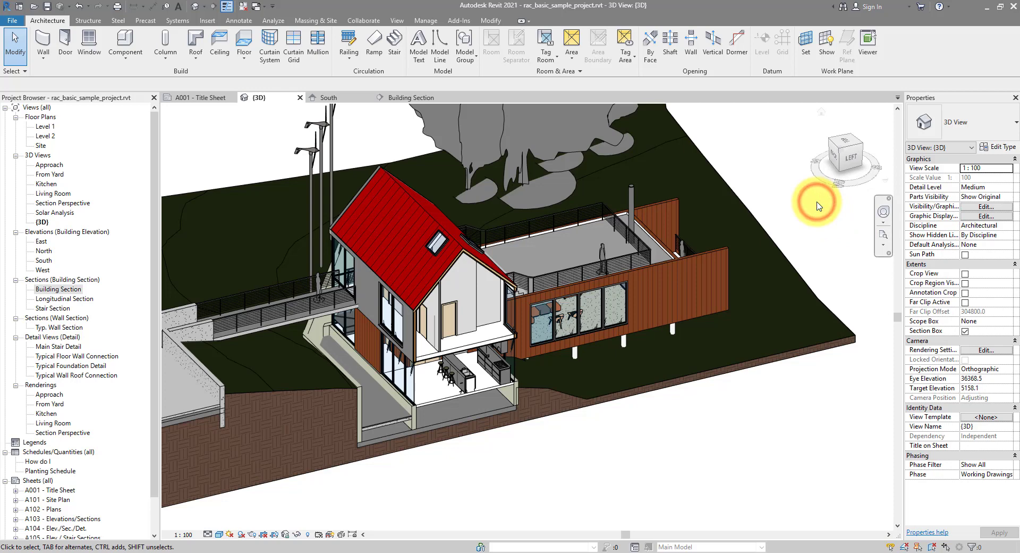
{"action": "left_click", "coordinate": [965, 331]}
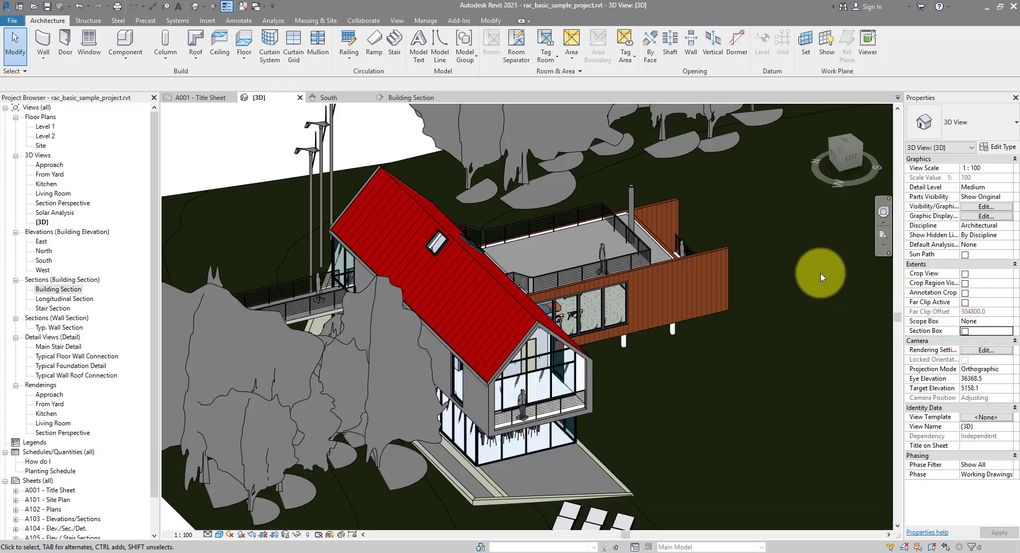
Orbit around the full house to another angle, then return the 3D view to its Home orientation
{"action": "middle_click_drag", "start_coordinate": [821, 279], "coordinate": [679, 246], "text": "shift"}
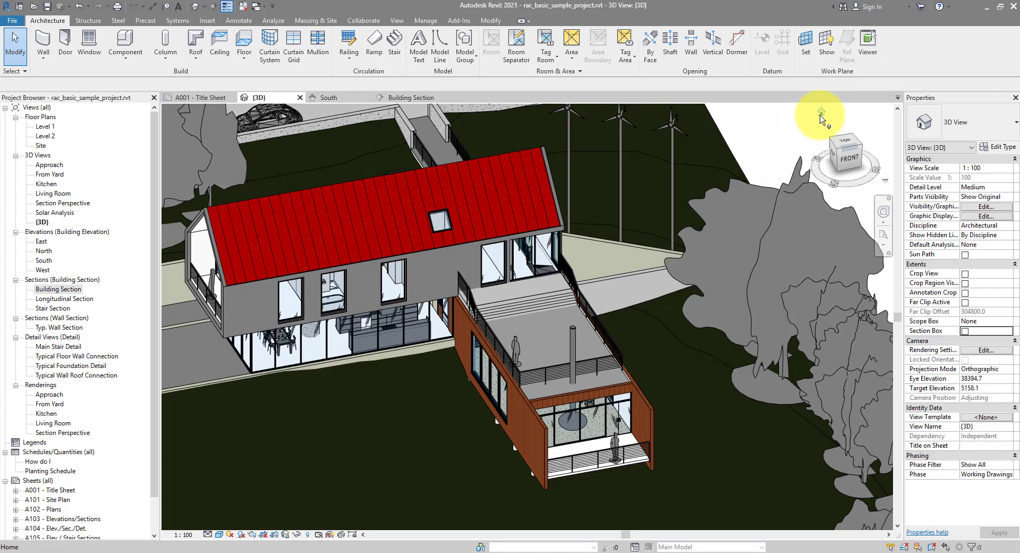
{"action": "left_click", "coordinate": [821, 113]}
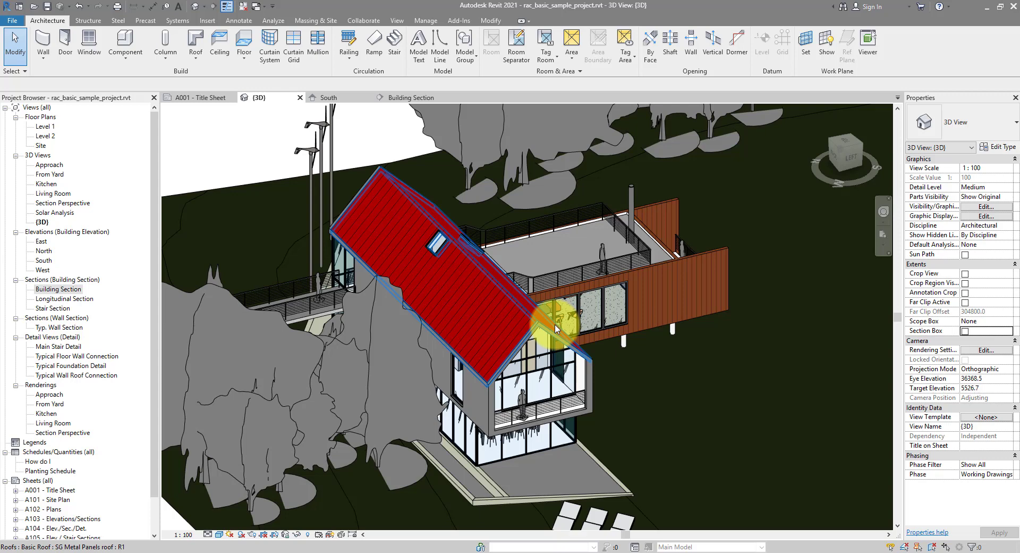
{"action": "right_click", "coordinate": [839, 153]}
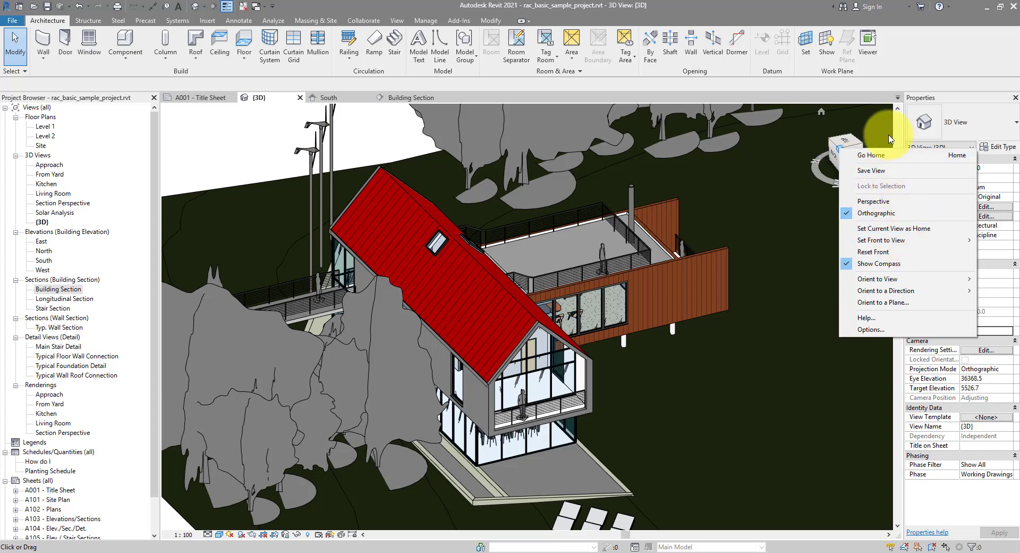
{"action": "left_click", "coordinate": [897, 77]}
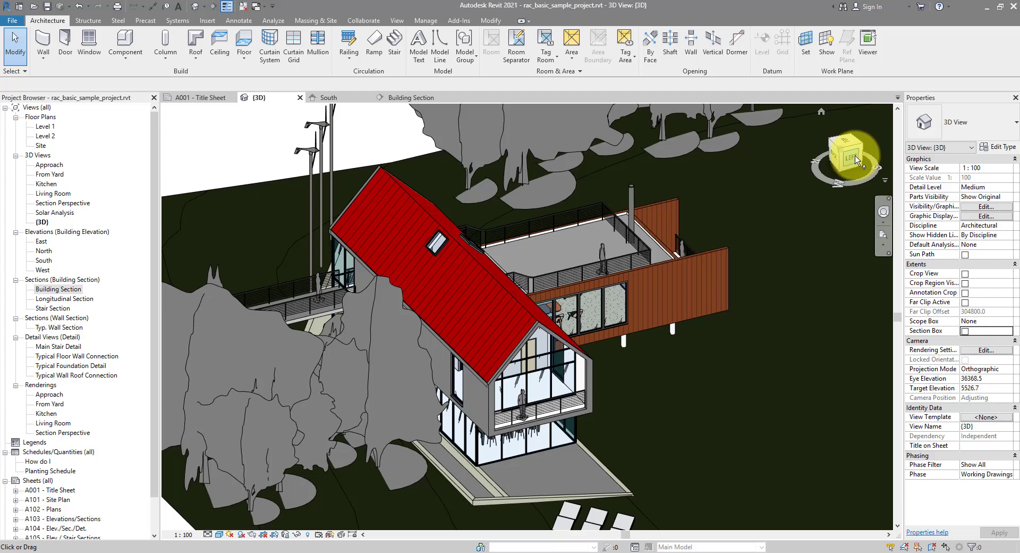
Orbit the model, then view it from the left-front edge and squarely from the front, right and back
{"action": "left_click_drag", "start_coordinate": [838, 165], "coordinate": [724, 164]}
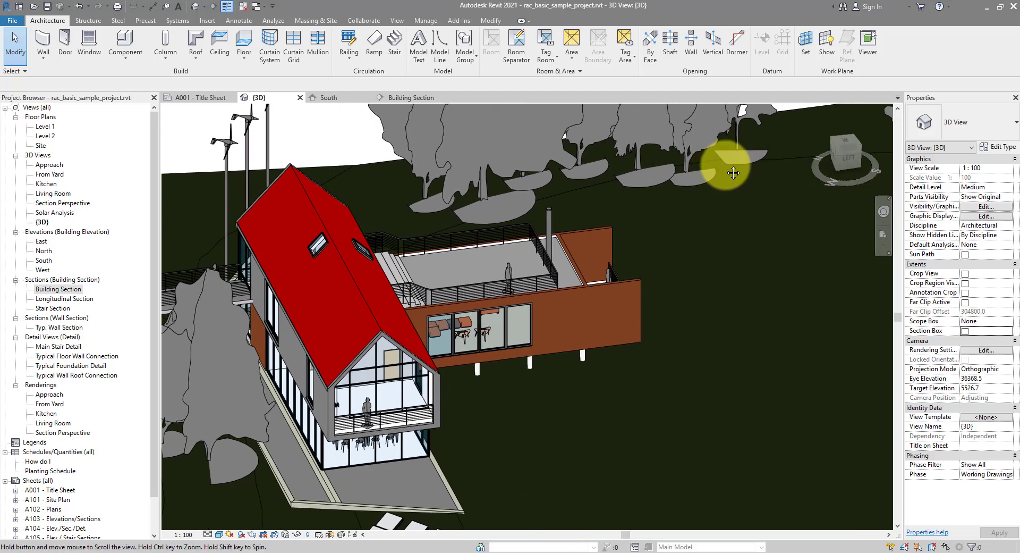
{"action": "left_click", "coordinate": [871, 171]}
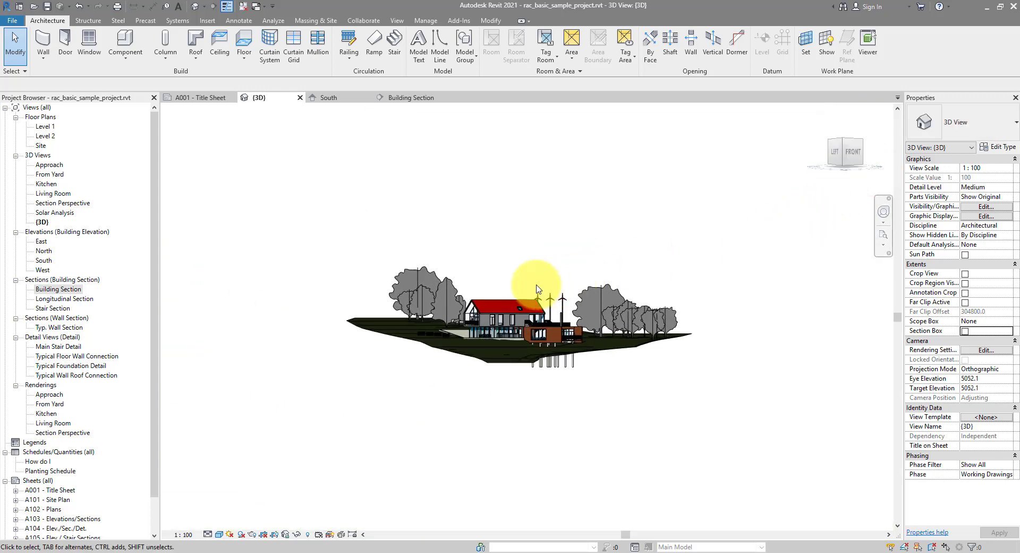
{"action": "scroll", "coordinate": [515, 284], "scroll_direction": "up", "scroll_amount": 5}
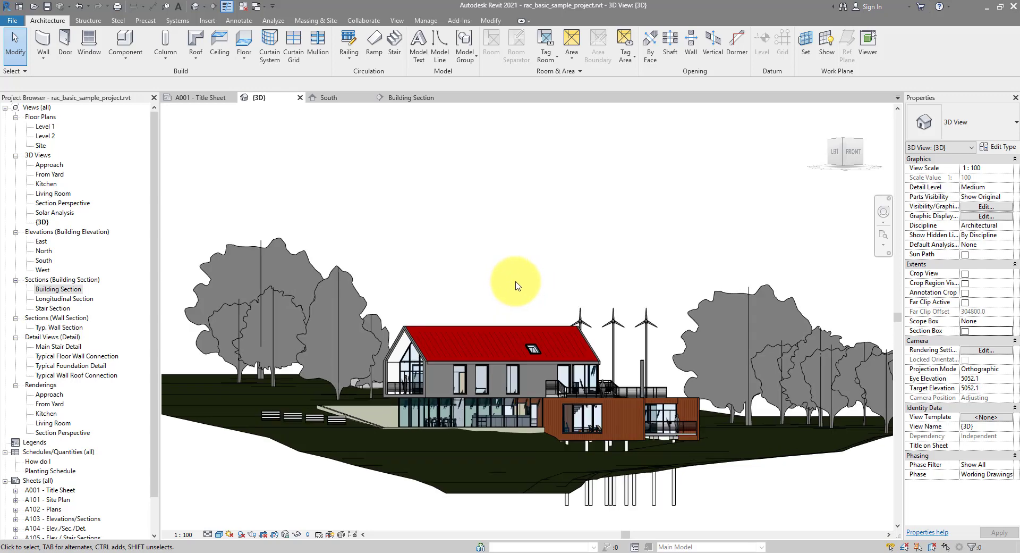
{"action": "left_click", "coordinate": [852, 153]}
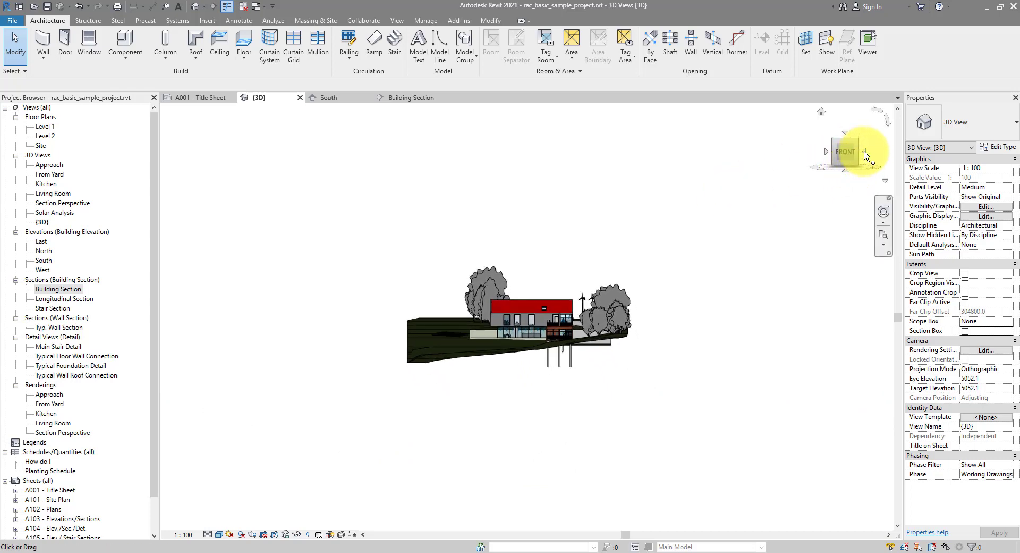
{"action": "left_click", "coordinate": [864, 153]}
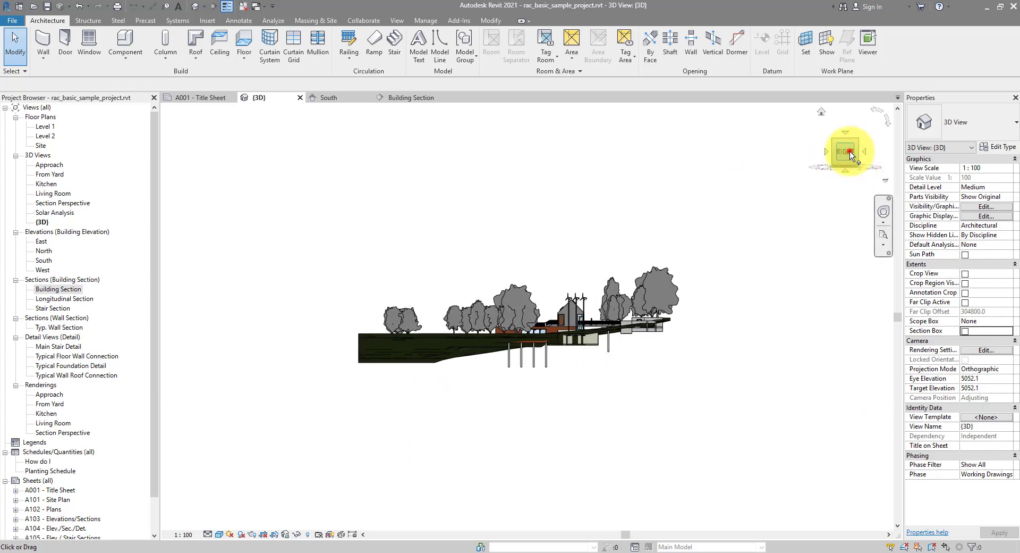
{"action": "left_click", "coordinate": [866, 153]}
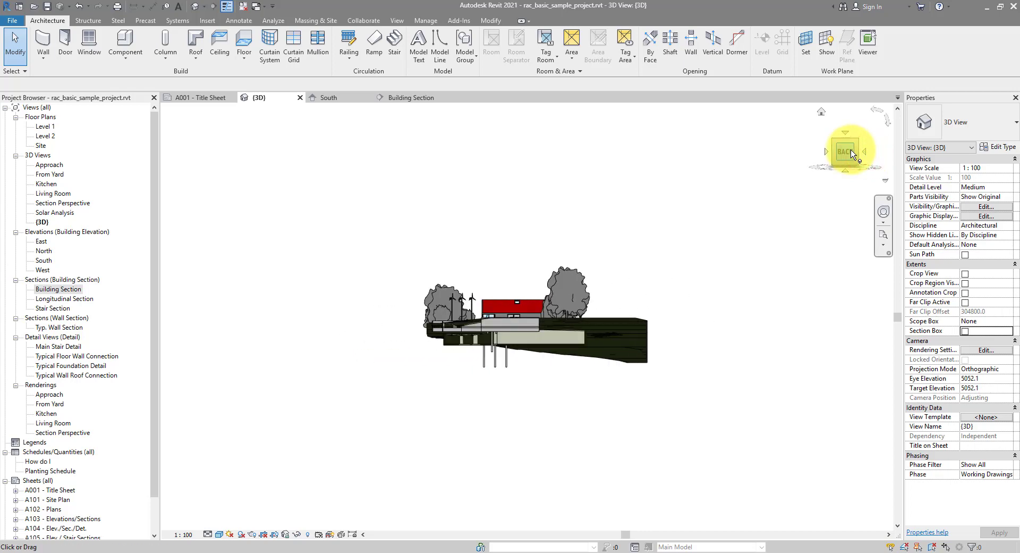
Set the front of the 3D view to the West view and orient the model to that new front
{"action": "middle_click_drag", "start_coordinate": [585, 196], "coordinate": [578, 298], "text": "shift"}
{"action": "scroll", "coordinate": [579, 299], "scroll_direction": "up", "scroll_amount": 3}
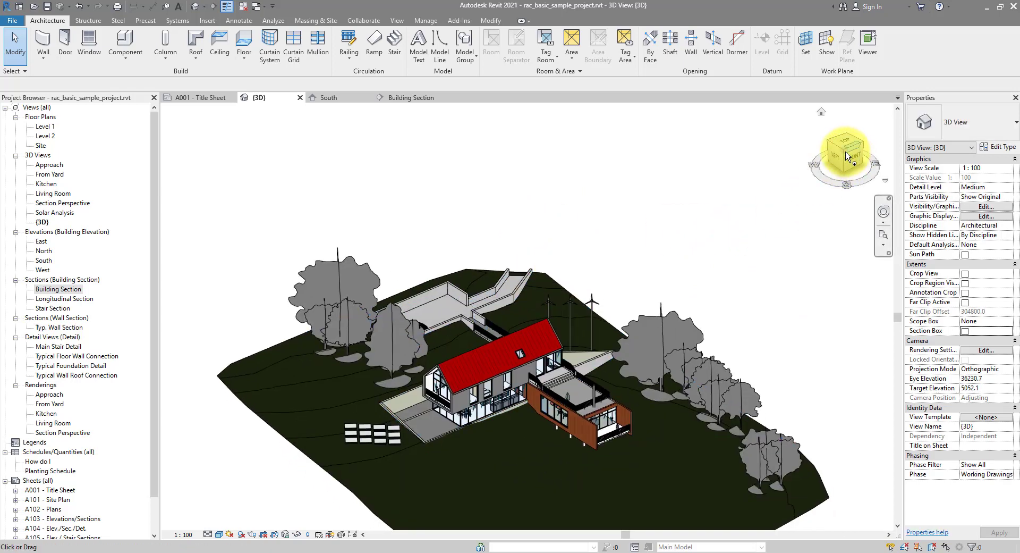
{"action": "right_click", "coordinate": [846, 154]}
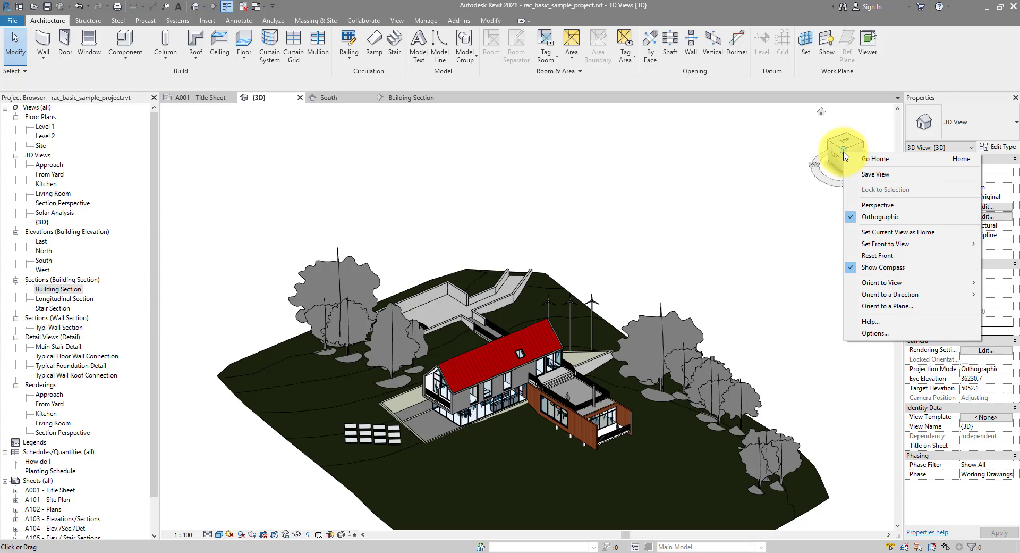
{"action": "mouse_move", "coordinate": [918, 246]}
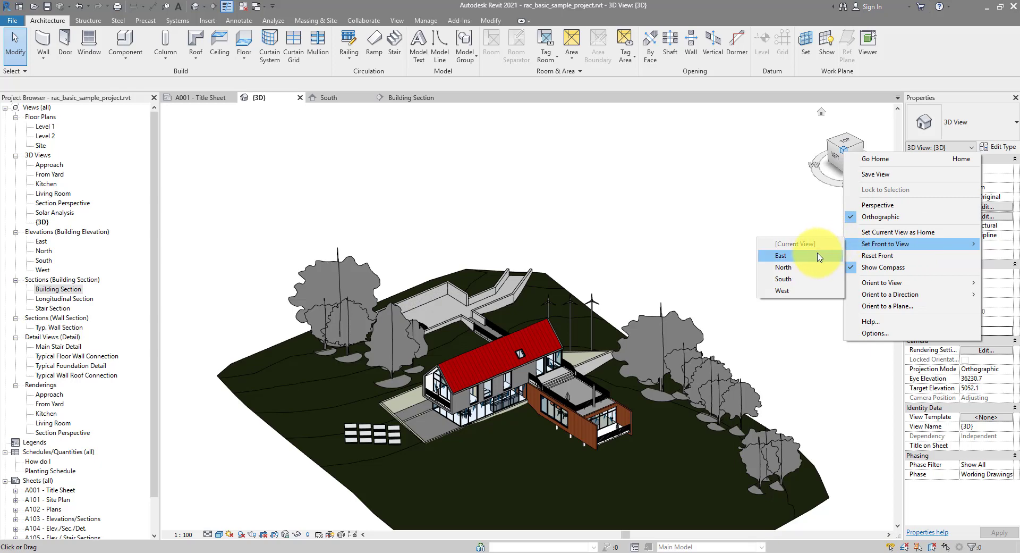
{"action": "left_click", "coordinate": [790, 291]}
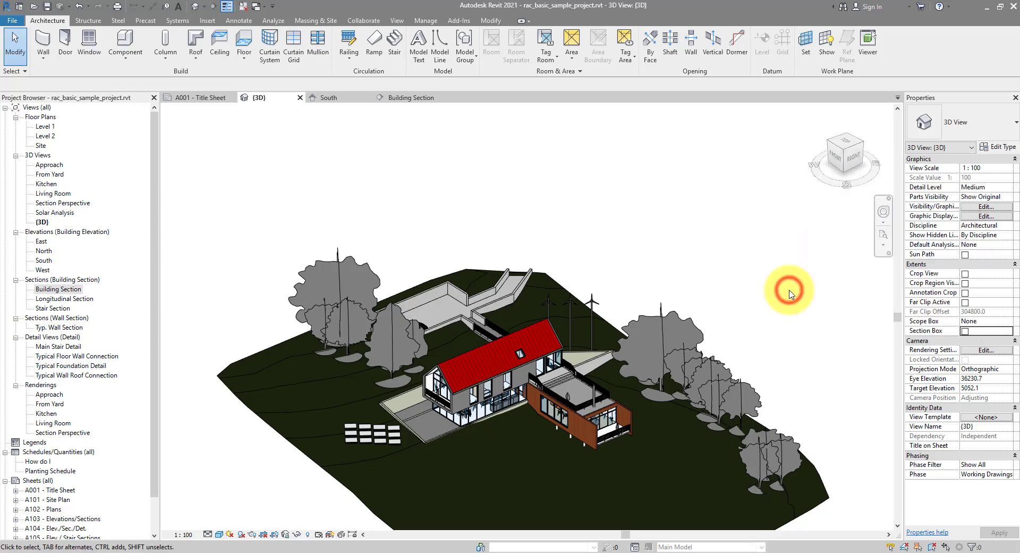
{"action": "left_click", "coordinate": [833, 162]}
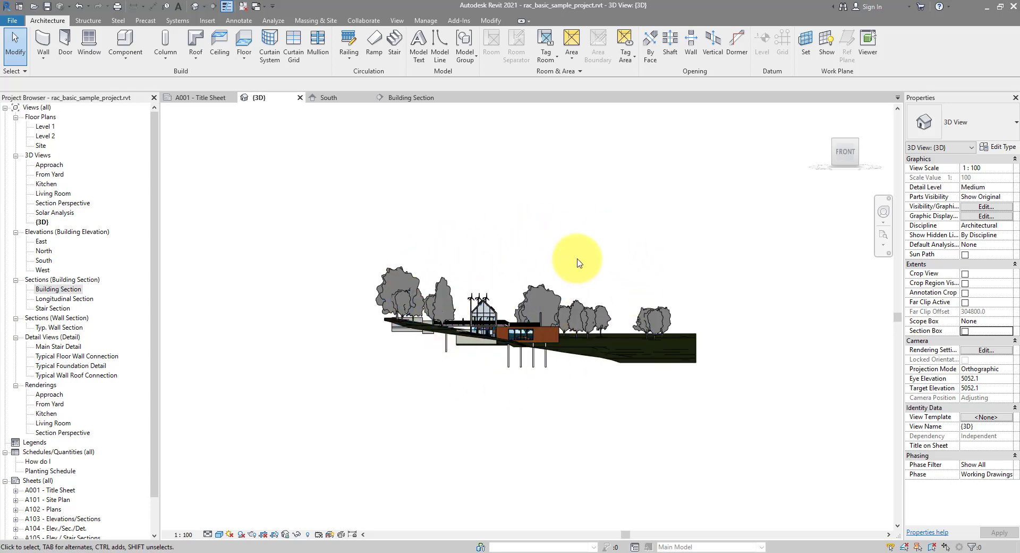
Save the current orientation as a new 3D view named West Orthogonal View and activate it
{"action": "mouse_move", "coordinate": [842, 137]}
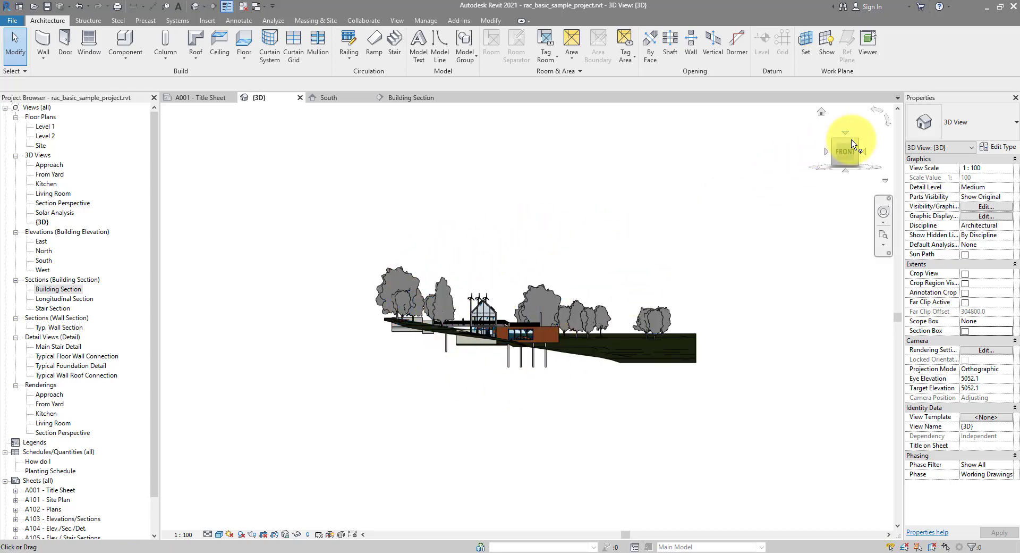
{"action": "right_click", "coordinate": [834, 145]}
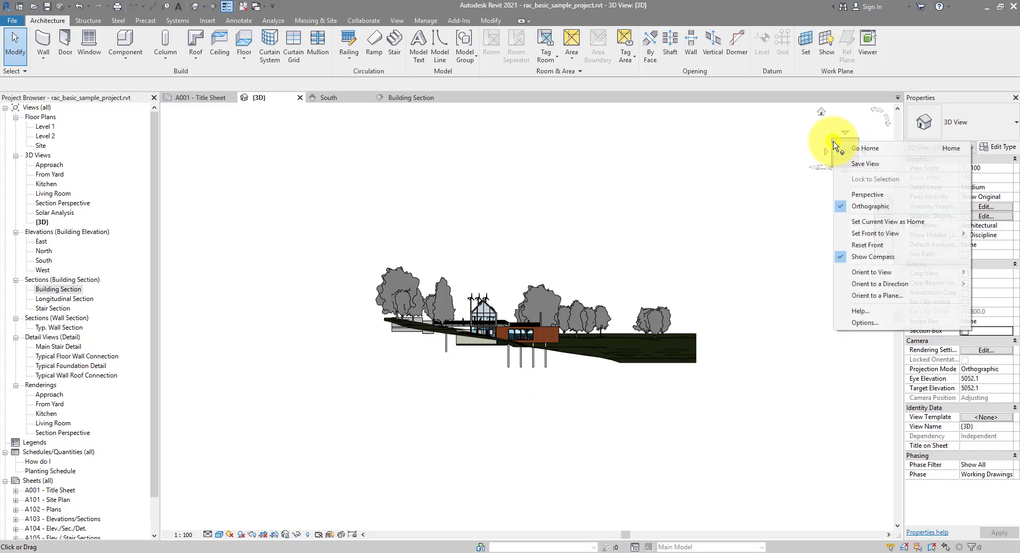
{"action": "left_click", "coordinate": [892, 165]}
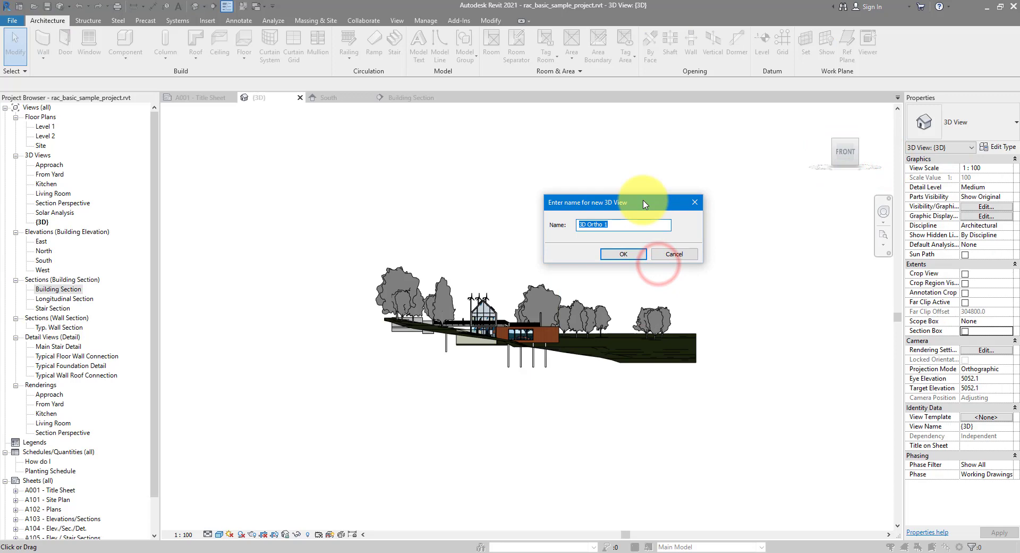
{"action": "type", "text": "West"}
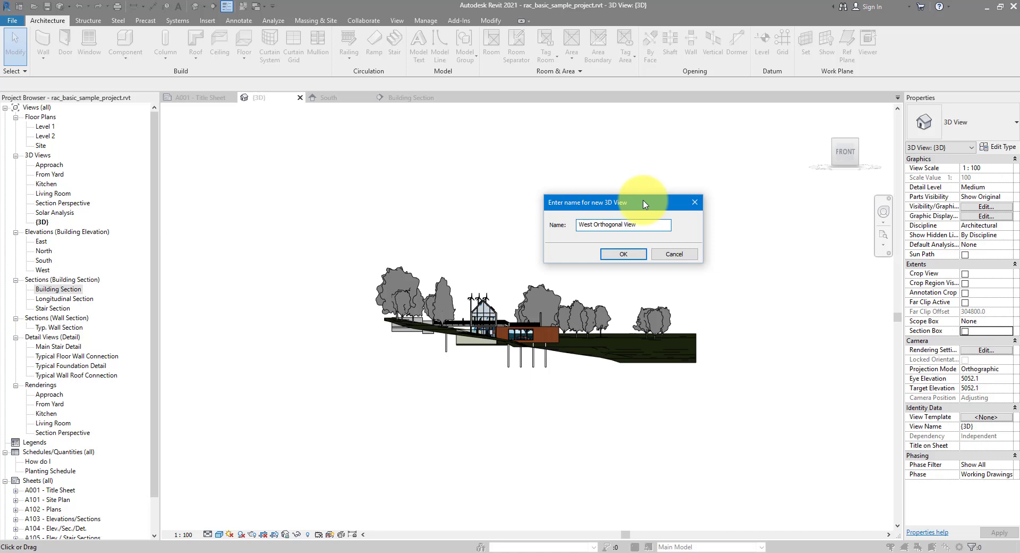
{"action": "key", "text": "Return"}
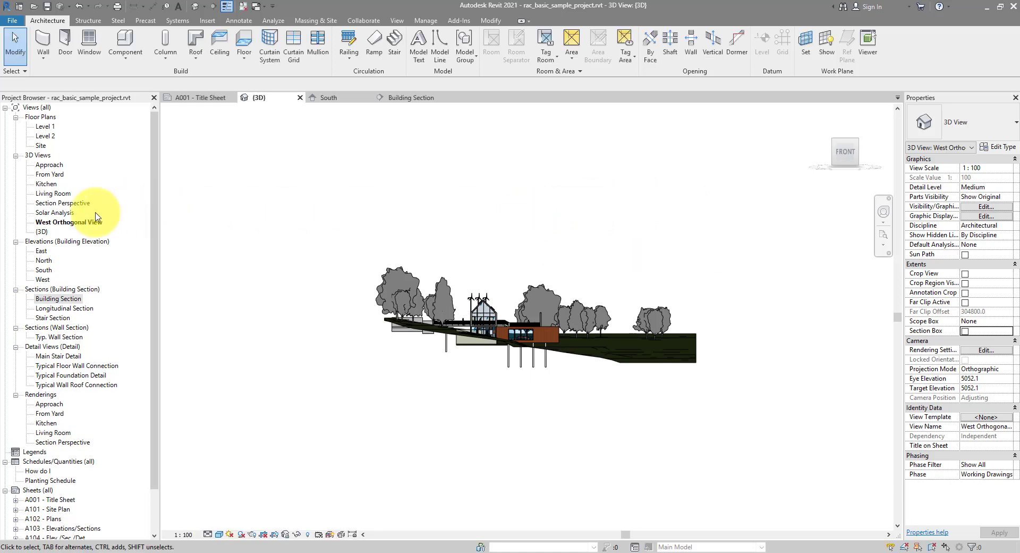
{"action": "left_click", "coordinate": [92, 222]}
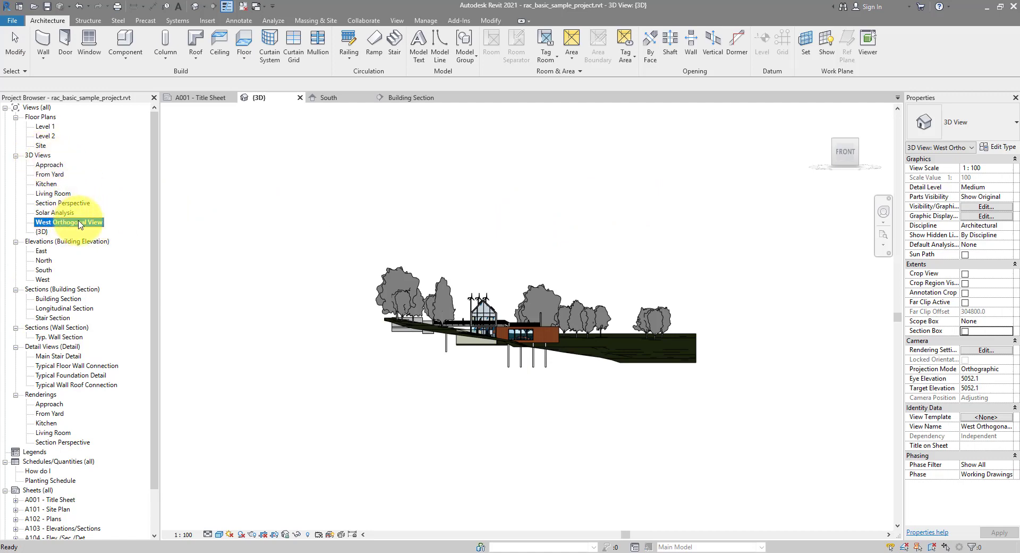
{"action": "left_click", "coordinate": [223, 223]}
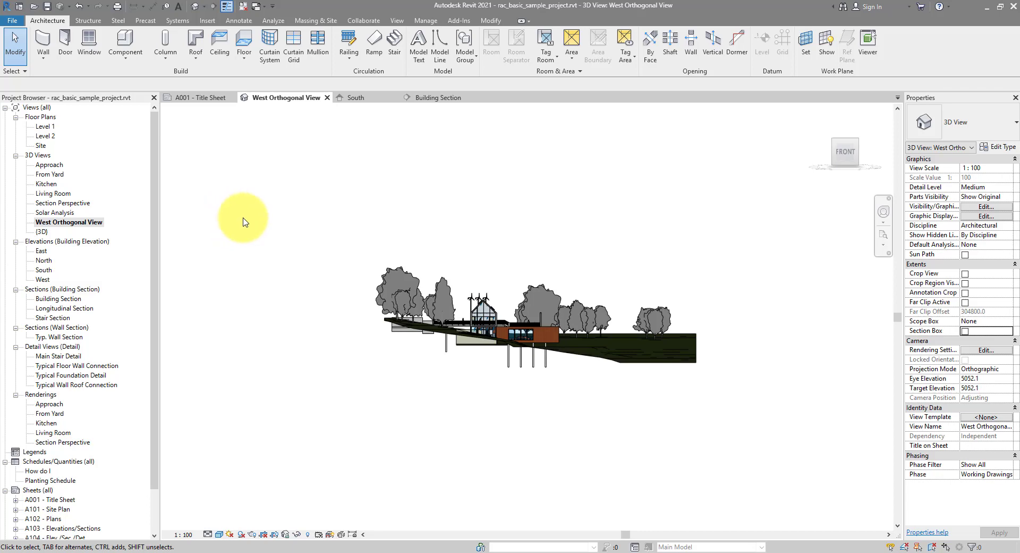
Turn West Orthogonal View through the upper corners and edges to examine the whole site from every side, ending at the front-right corner
{"action": "mouse_move", "coordinate": [845, 154]}
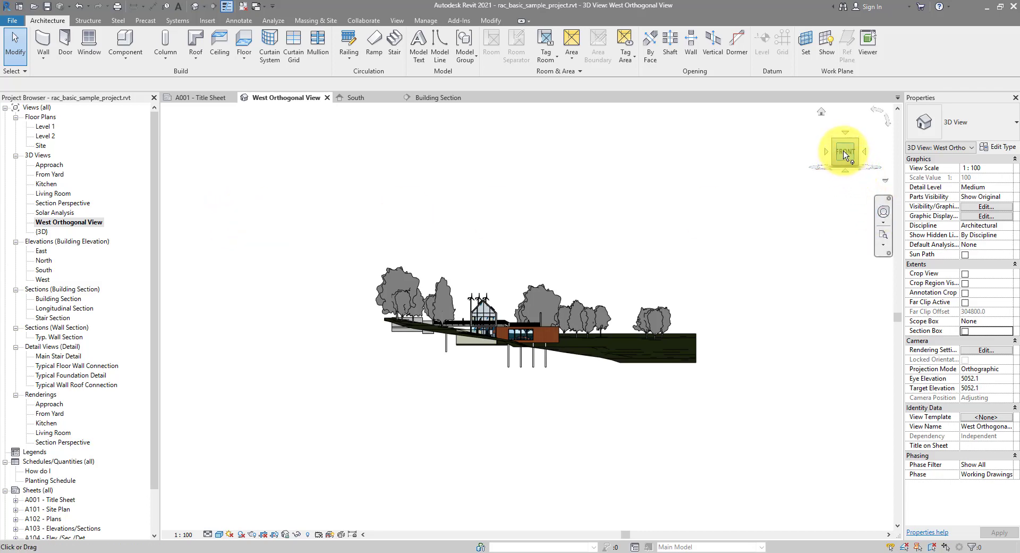
{"action": "left_click", "coordinate": [857, 141]}
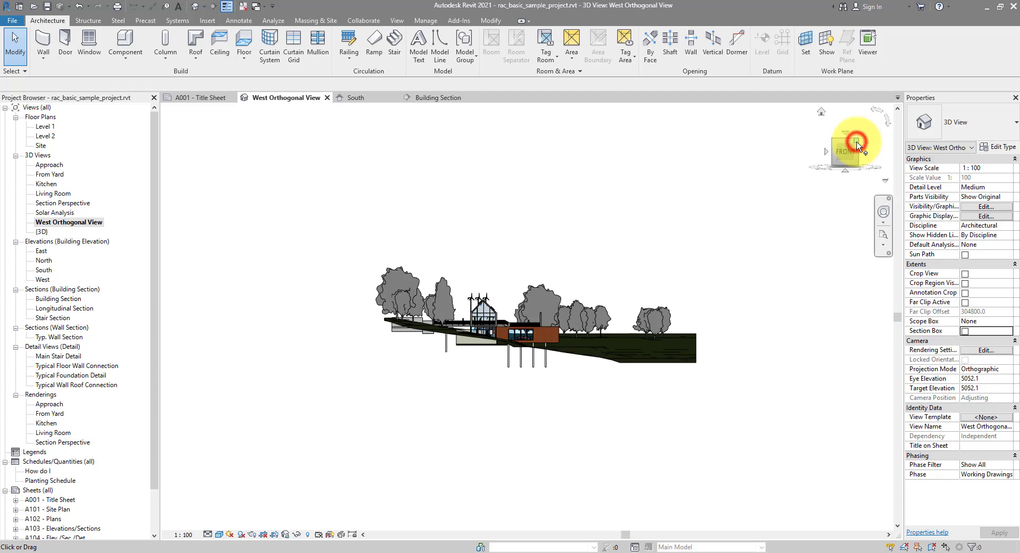
{"action": "left_click", "coordinate": [857, 142]}
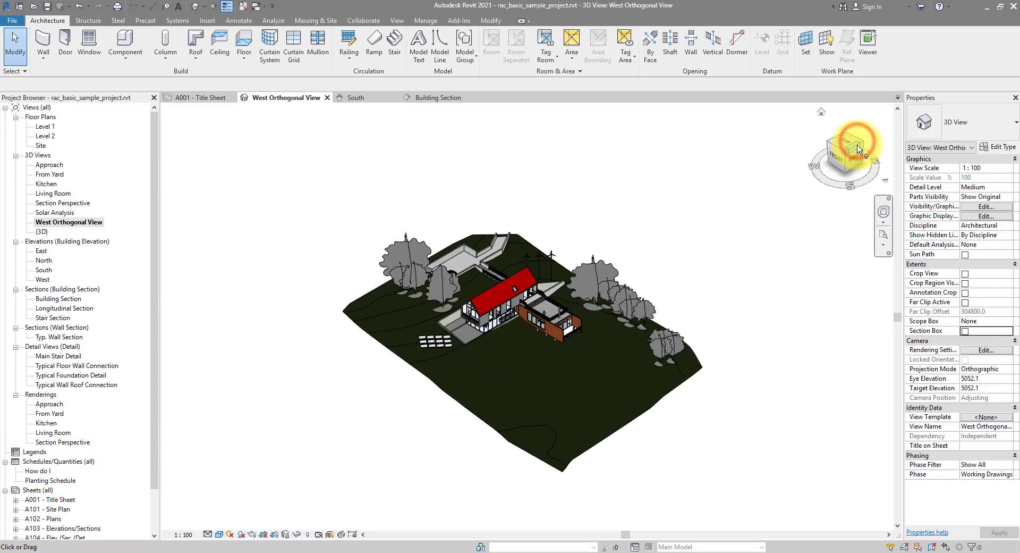
{"action": "left_click", "coordinate": [856, 152]}
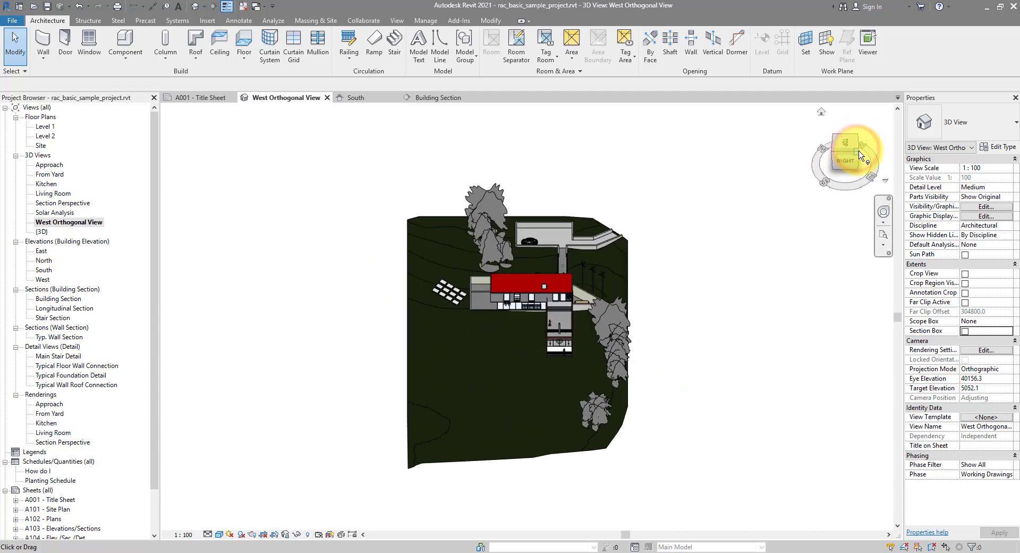
{"action": "left_click", "coordinate": [857, 151]}
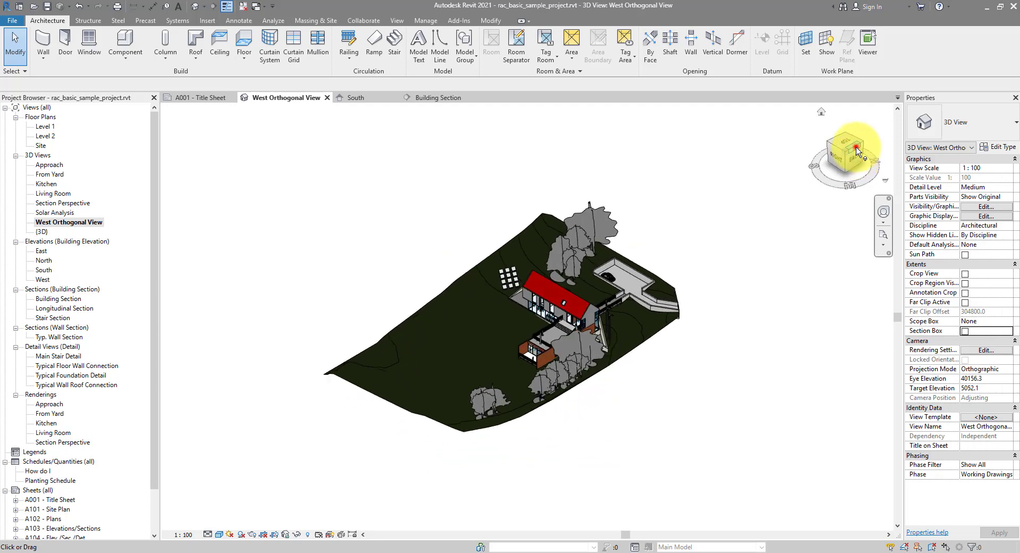
{"action": "left_click", "coordinate": [858, 151]}
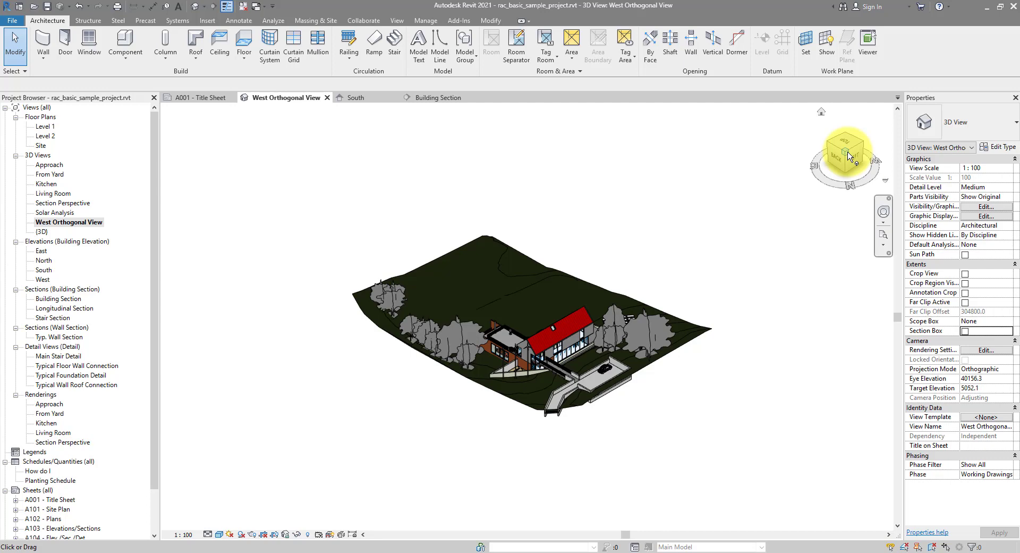
{"action": "left_click", "coordinate": [856, 149]}
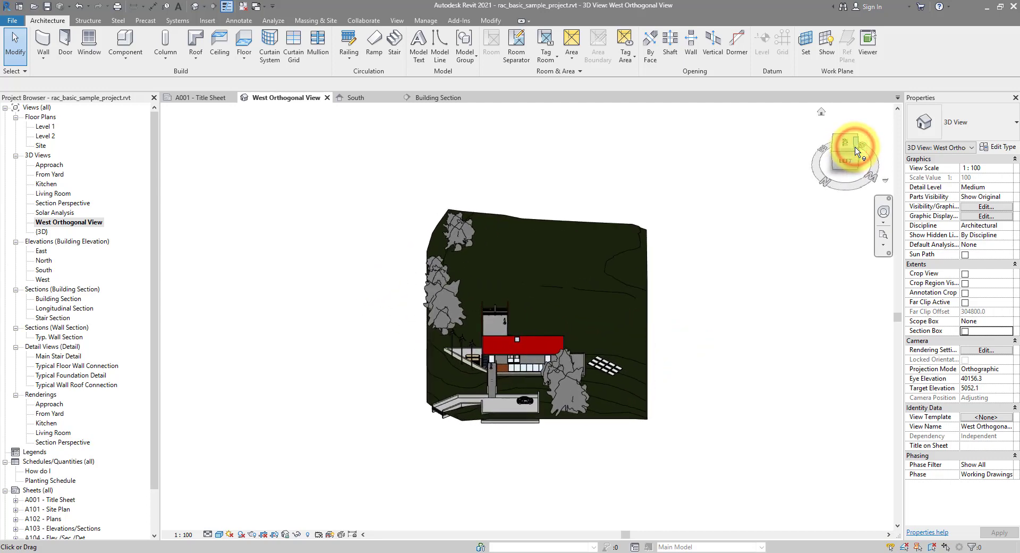
{"action": "left_click", "coordinate": [857, 153]}
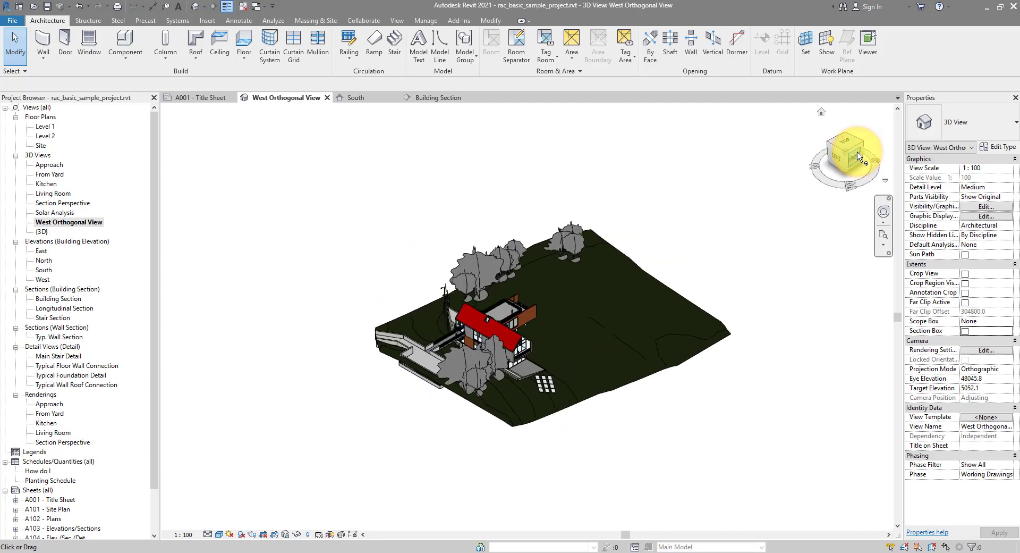
{"action": "left_click", "coordinate": [857, 151]}
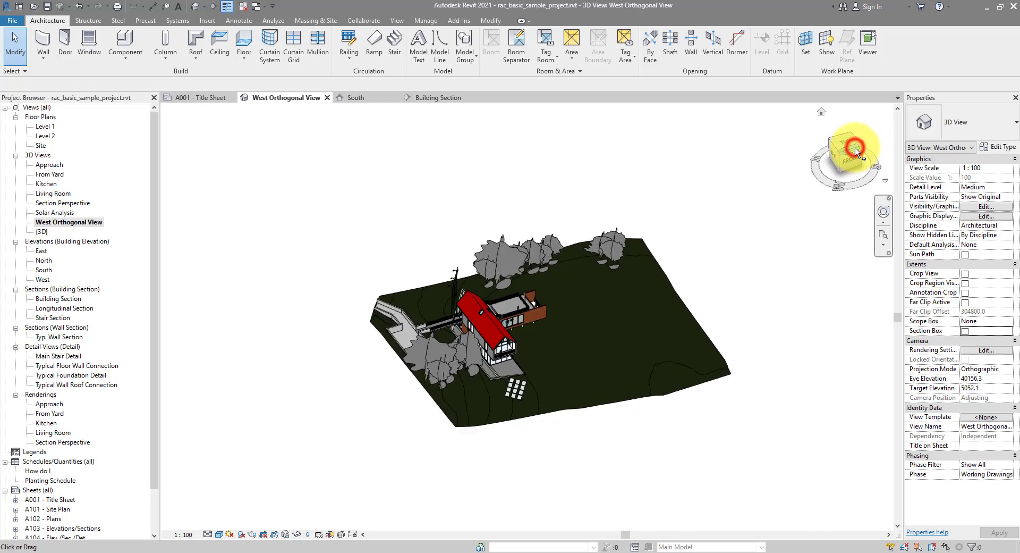
{"action": "left_click", "coordinate": [855, 154]}
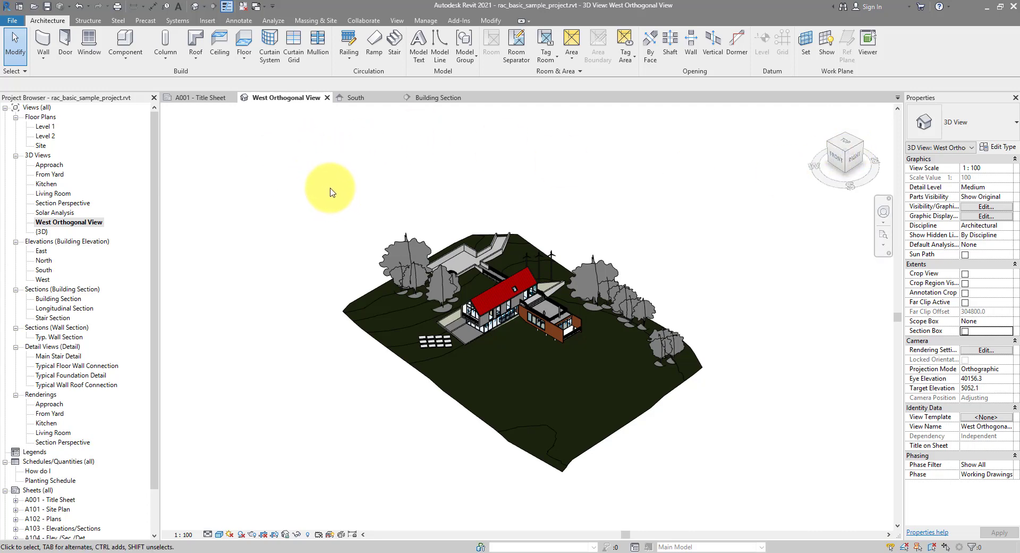
Rotate West Orthogonal View repeatedly through its upper edges and corners to observe the animated transitions, ending at the front-right corner
{"action": "left_click", "coordinate": [856, 152]}
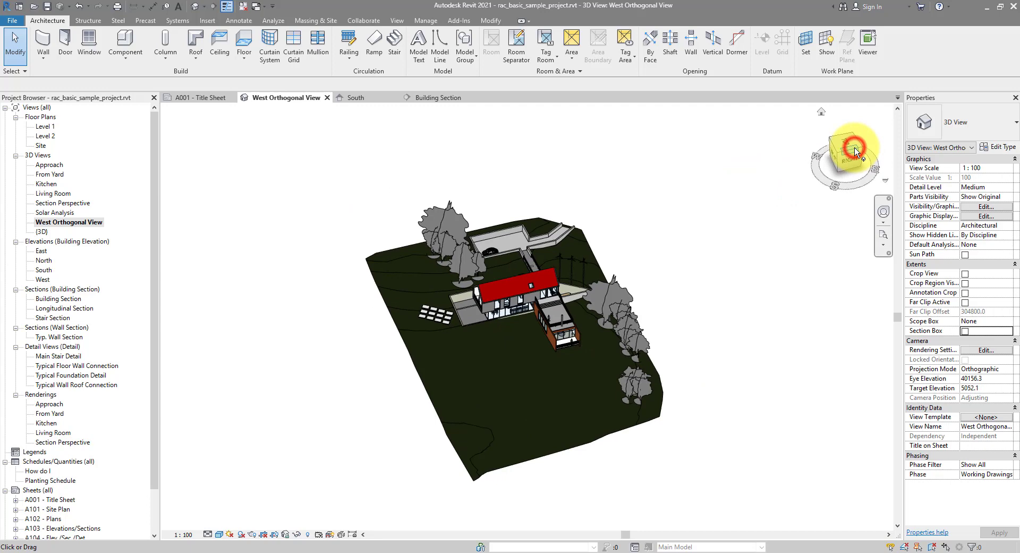
{"action": "left_click", "coordinate": [858, 156]}
{"action": "left_click", "coordinate": [858, 154]}
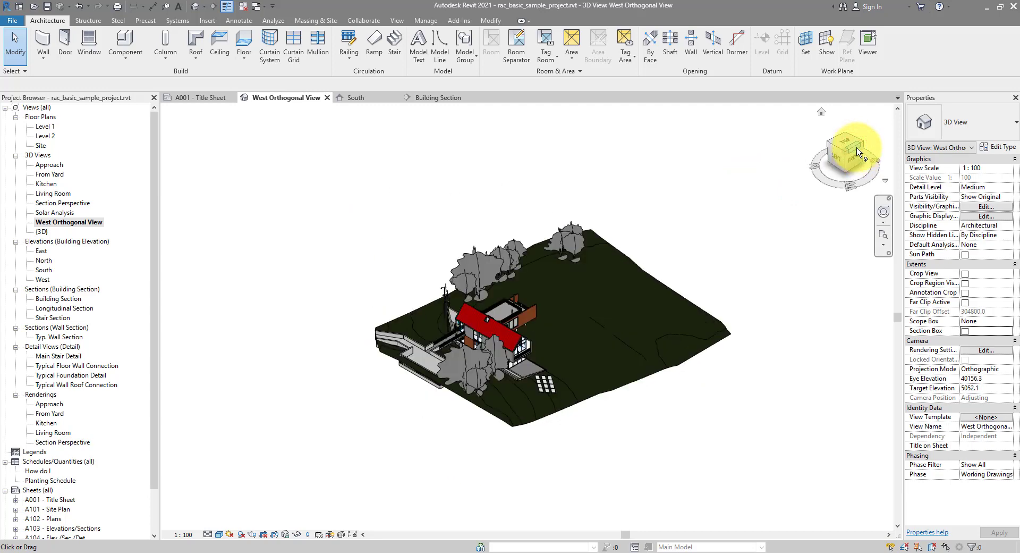
{"action": "left_click", "coordinate": [858, 153]}
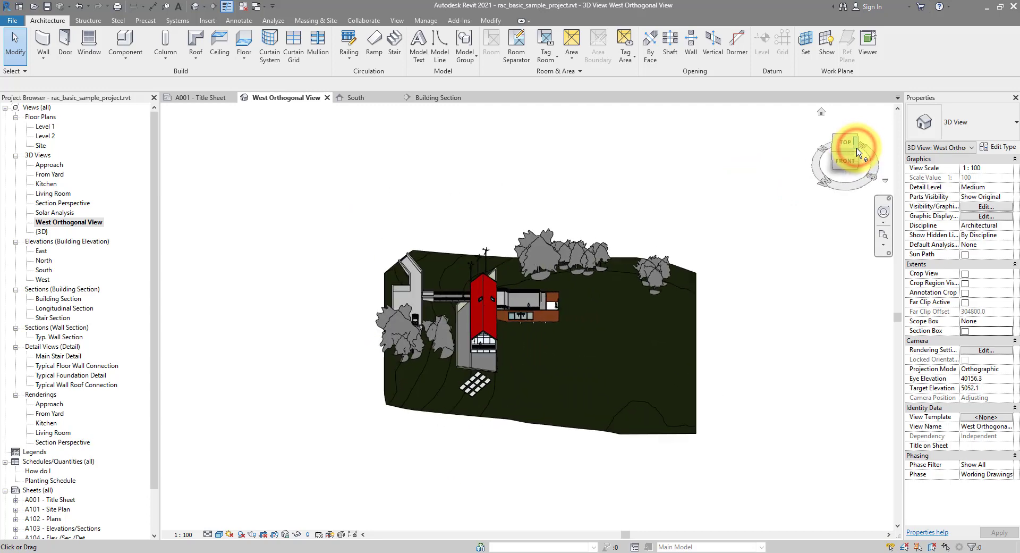
{"action": "left_click", "coordinate": [857, 153]}
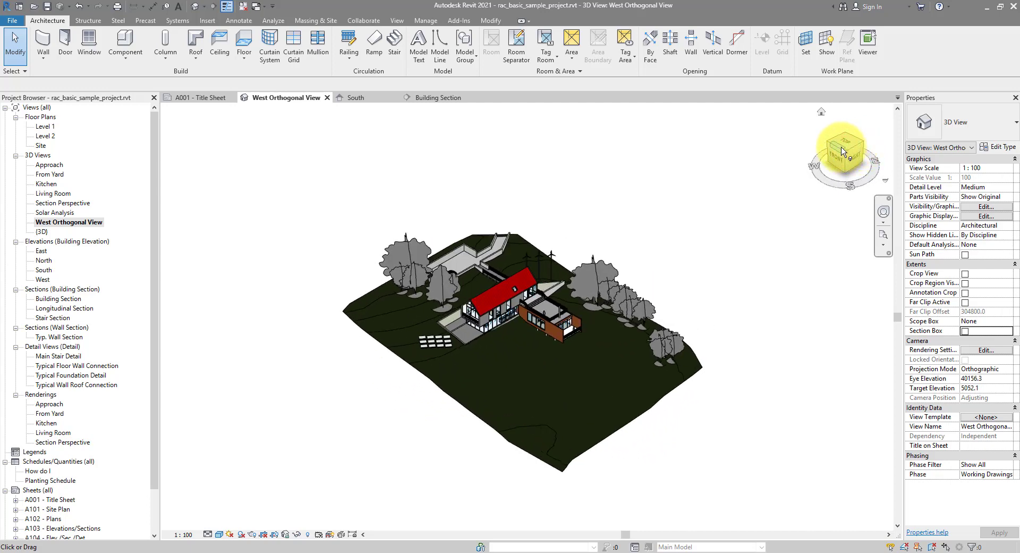
Turn off the animated transition when switching views in the ViewCube options
{"action": "right_click", "coordinate": [835, 150]}
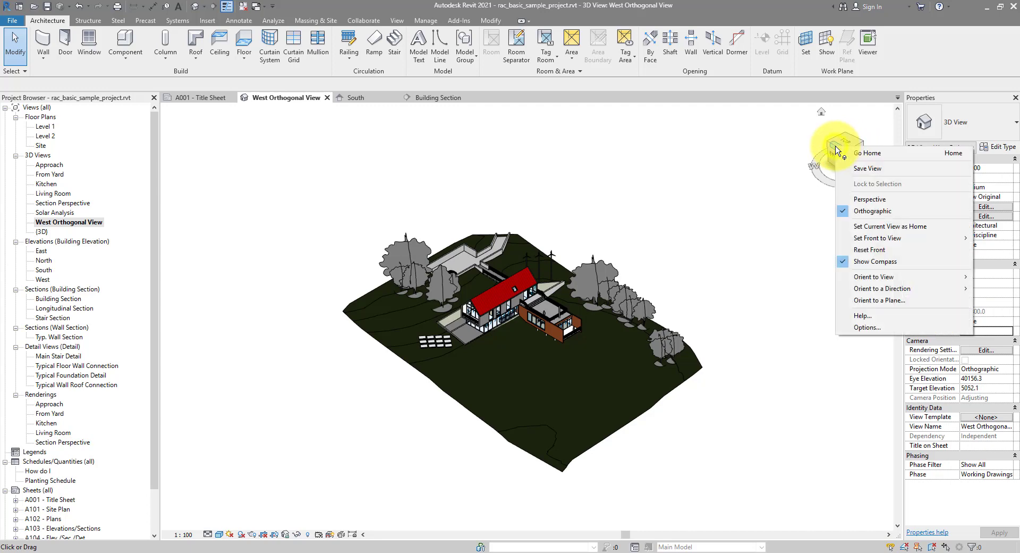
{"action": "left_click", "coordinate": [865, 327]}
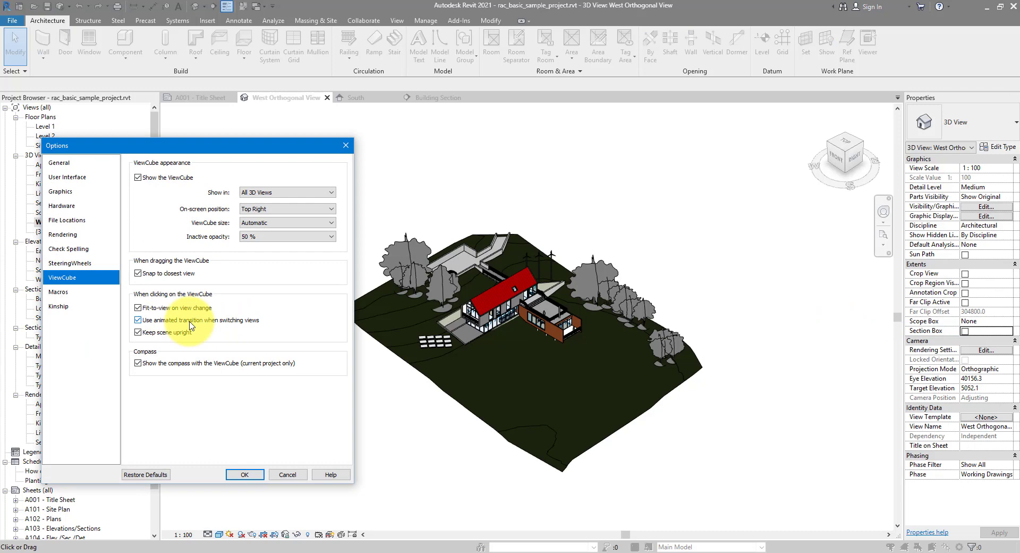
{"action": "left_click", "coordinate": [222, 321]}
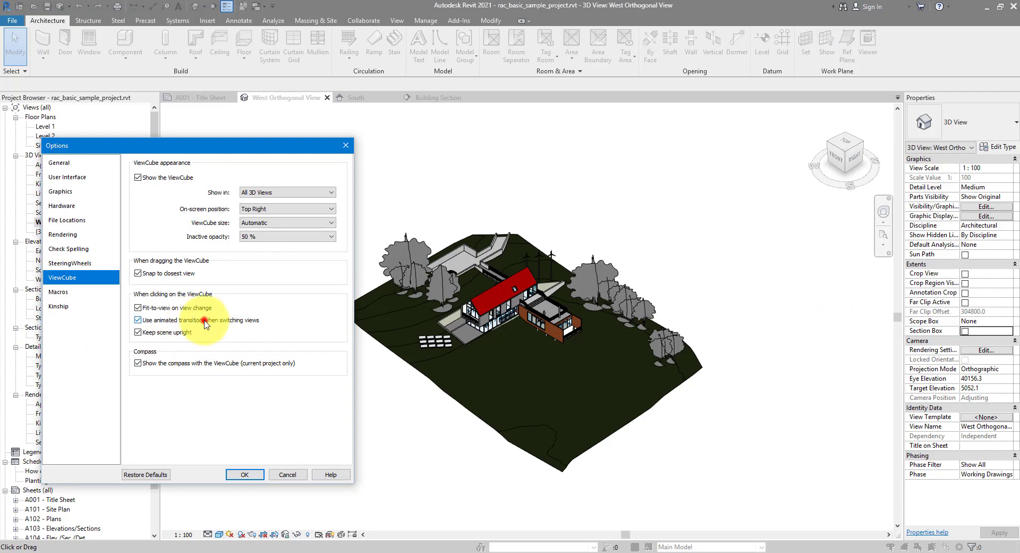
{"action": "left_click", "coordinate": [243, 474]}
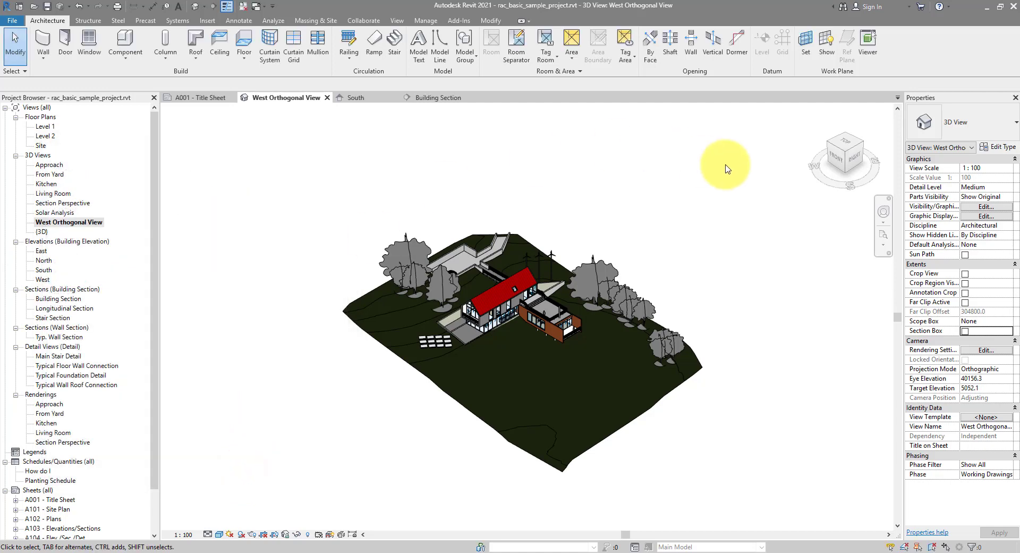
Switch the 3D view through the right and left upper edges and the corners between them to check the transitions, ending at the front-left corner
{"action": "left_click", "coordinate": [853, 147]}
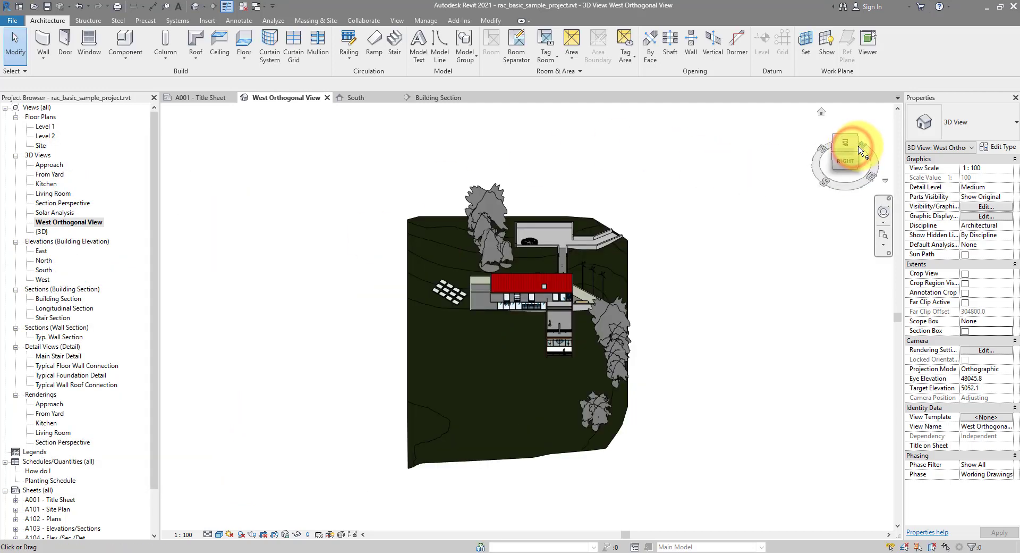
{"action": "left_click", "coordinate": [857, 147]}
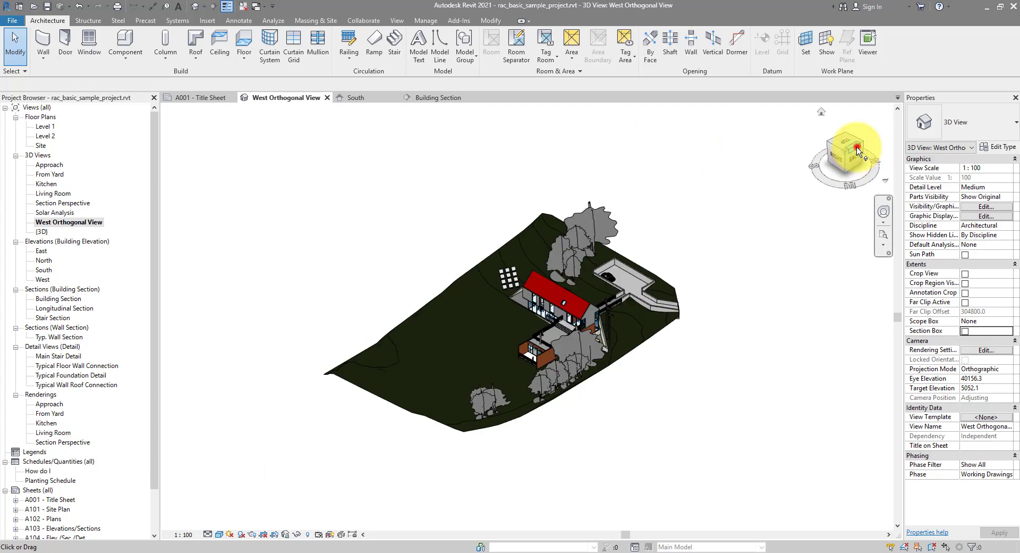
{"action": "left_click_drag", "start_coordinate": [858, 150], "coordinate": [872, 183]}
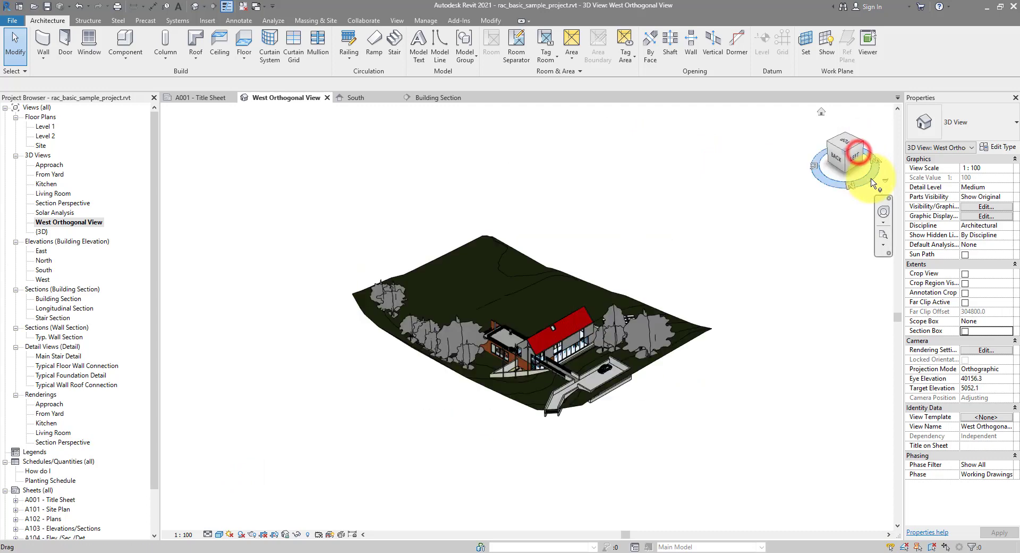
{"action": "left_click", "coordinate": [856, 152]}
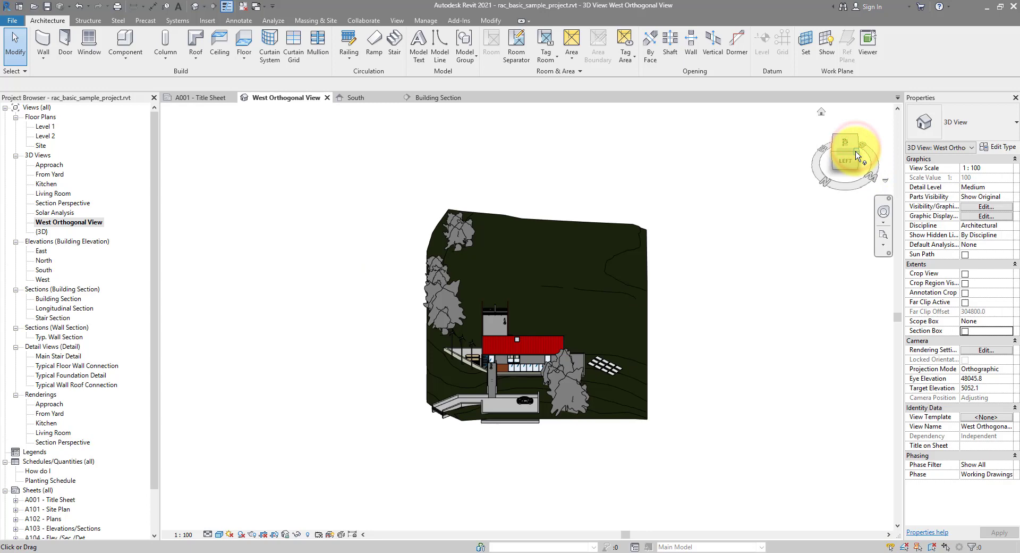
{"action": "left_click", "coordinate": [857, 154]}
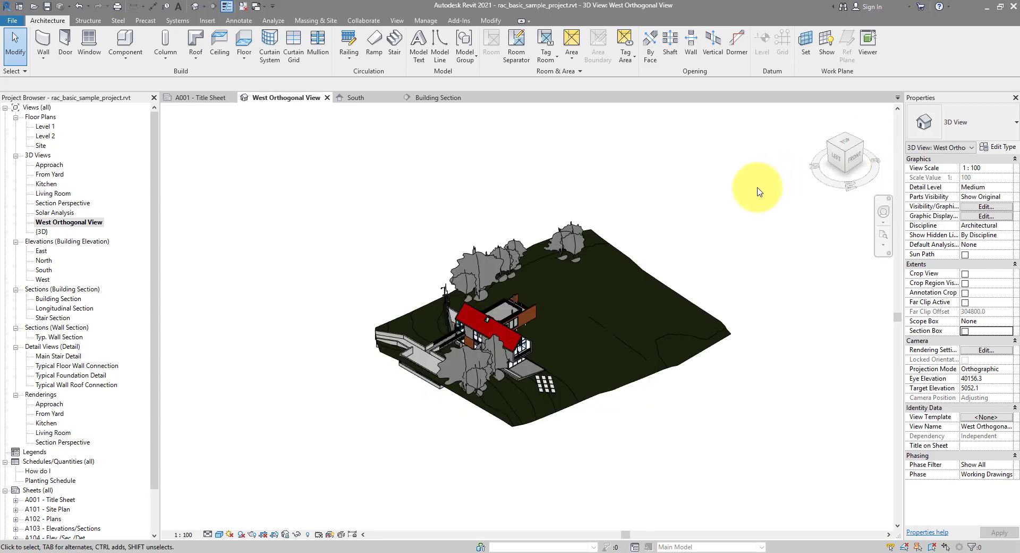
Select the site topography and orbit to the front-right side of the house to examine the selection highlight
{"action": "left_click", "coordinate": [651, 279]}
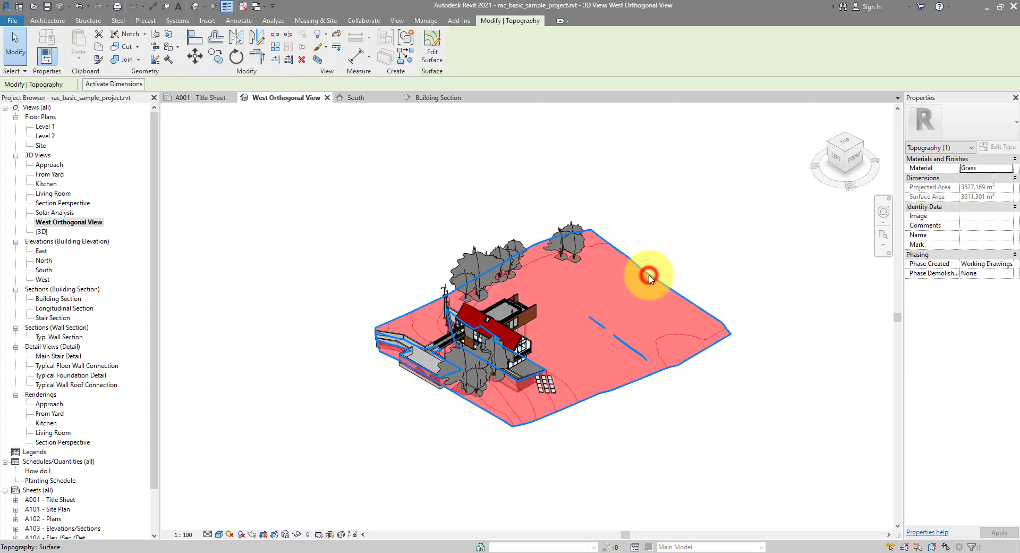
{"action": "middle_click_drag", "start_coordinate": [797, 337], "coordinate": [581, 335], "text": "shift"}
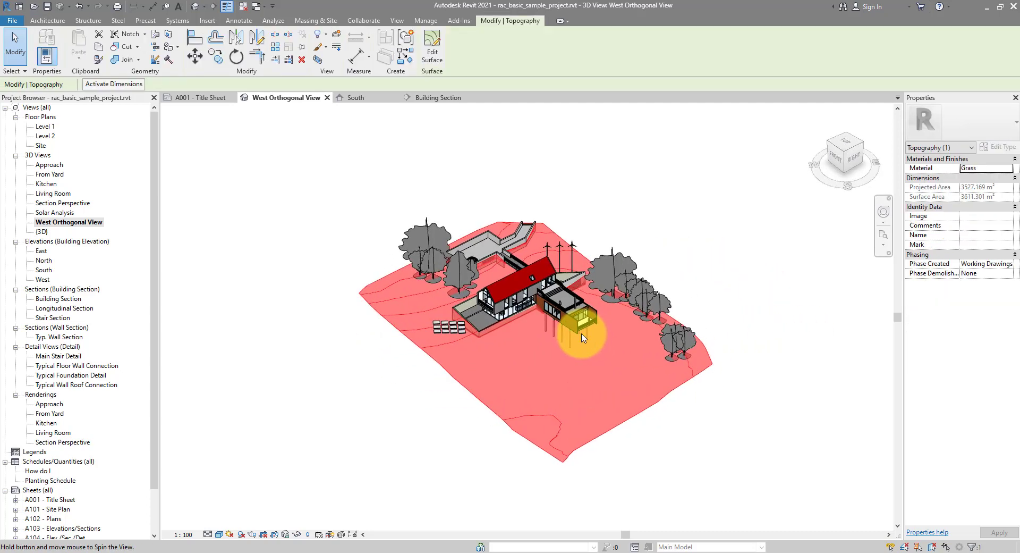
{"action": "scroll", "coordinate": [597, 235], "scroll_direction": "up", "scroll_amount": 6}
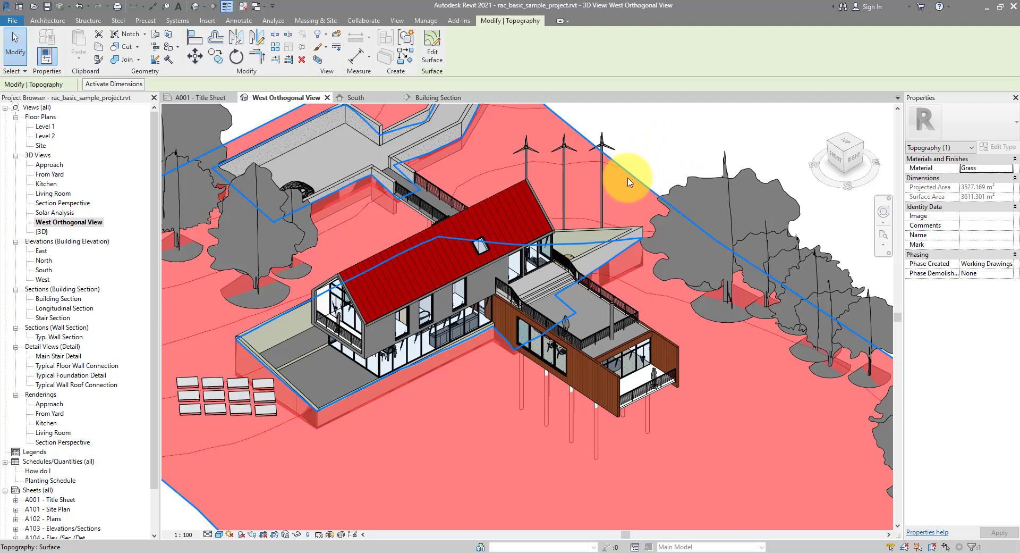
{"action": "left_click", "coordinate": [641, 153]}
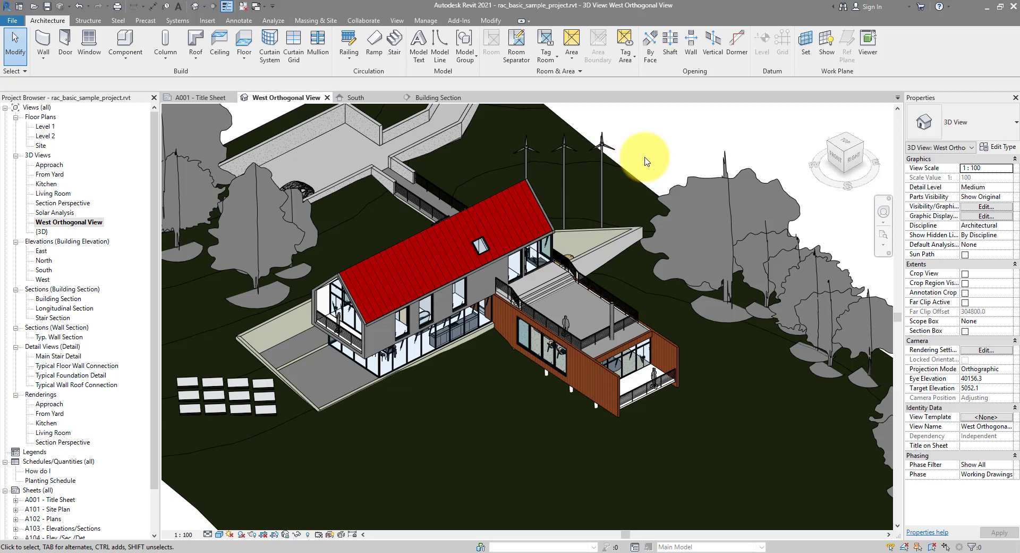
Set the selection color to orange, RGB 255-128-000, in the Graphics options
{"action": "left_click", "coordinate": [13, 21]}
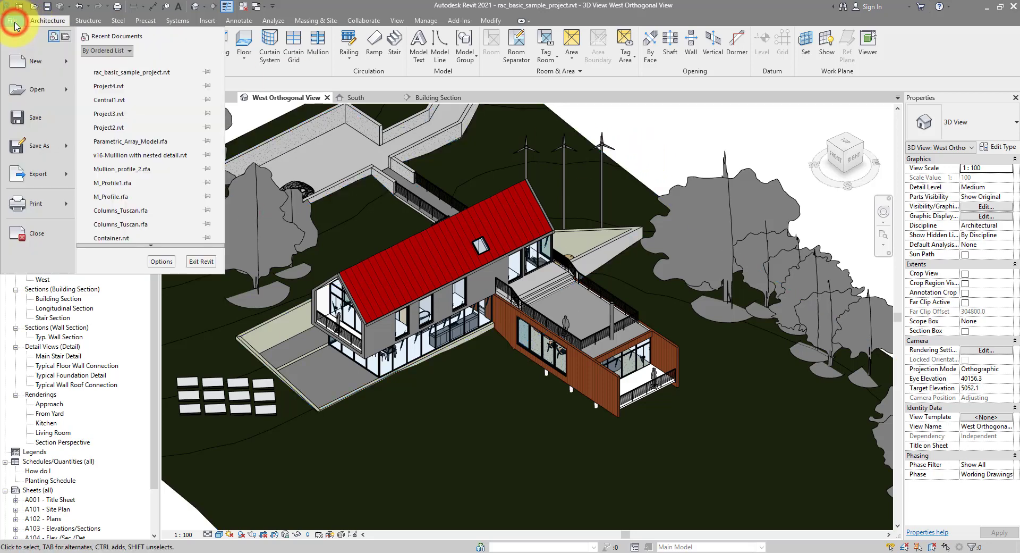
{"action": "left_click", "coordinate": [159, 260]}
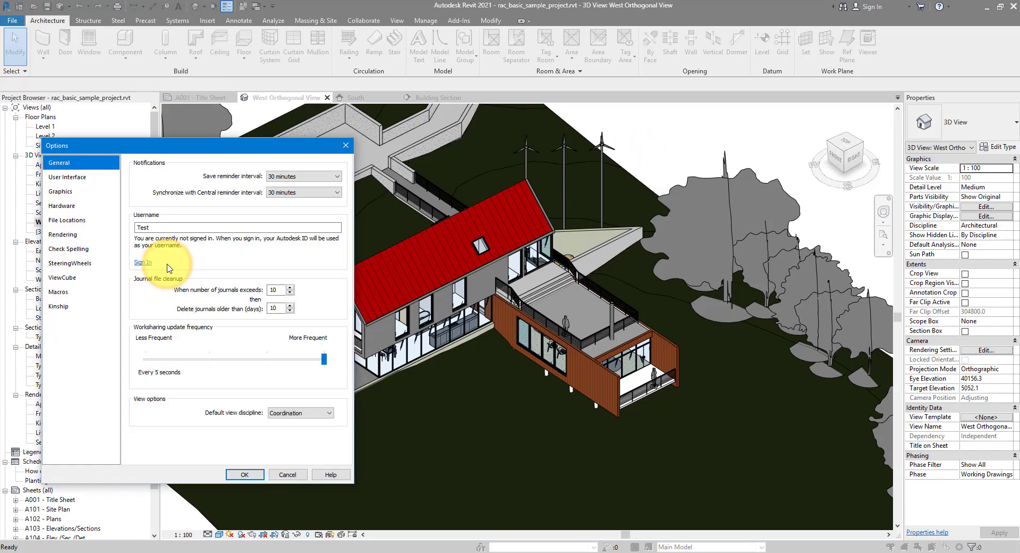
{"action": "left_click_drag", "start_coordinate": [206, 145], "coordinate": [387, 145]}
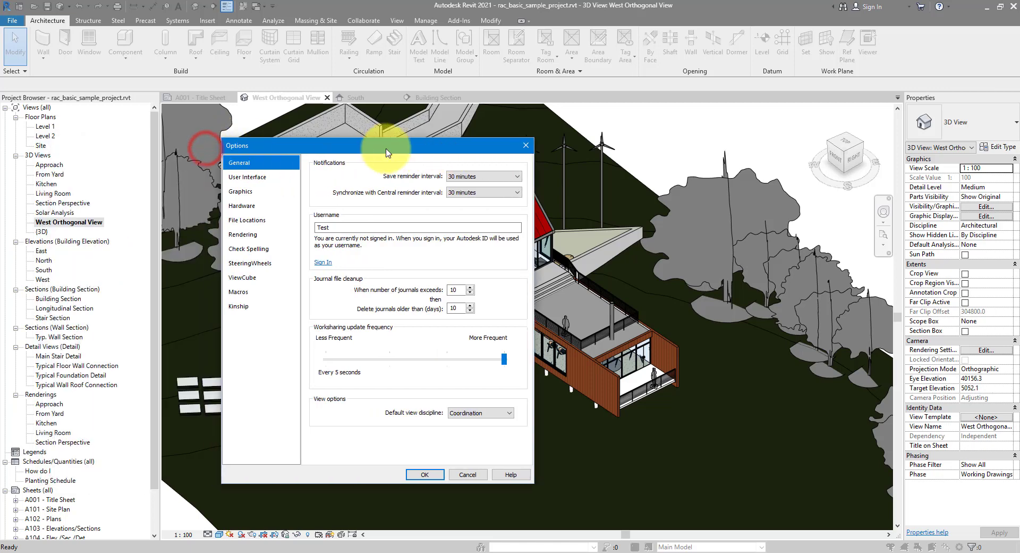
{"action": "left_click", "coordinate": [258, 195]}
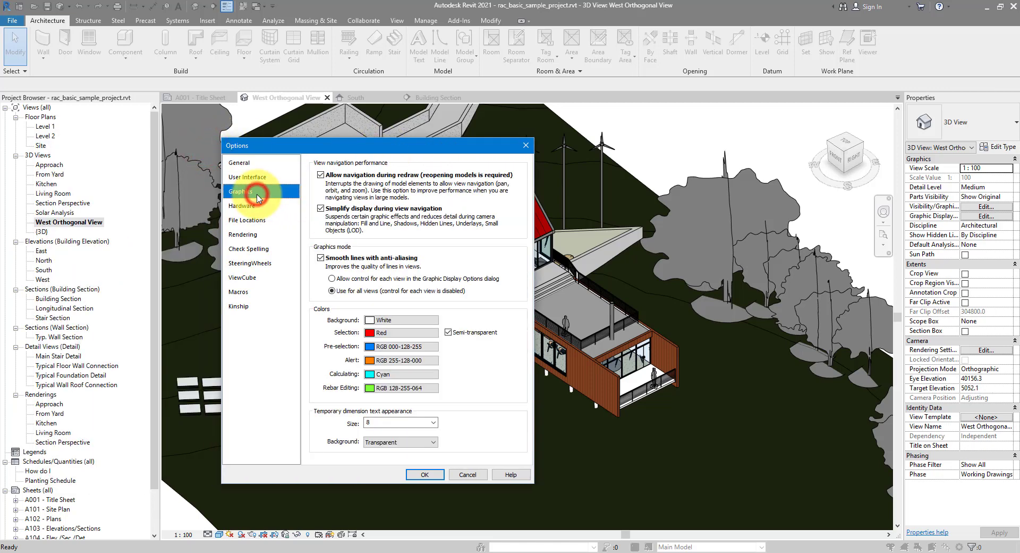
{"action": "left_click", "coordinate": [404, 333]}
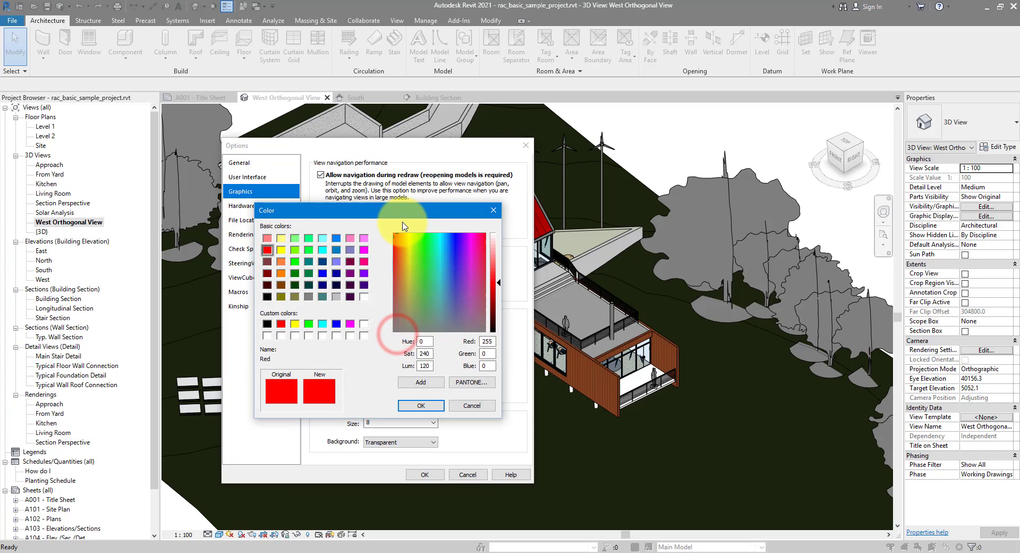
{"action": "left_click_drag", "start_coordinate": [384, 211], "coordinate": [587, 227]}
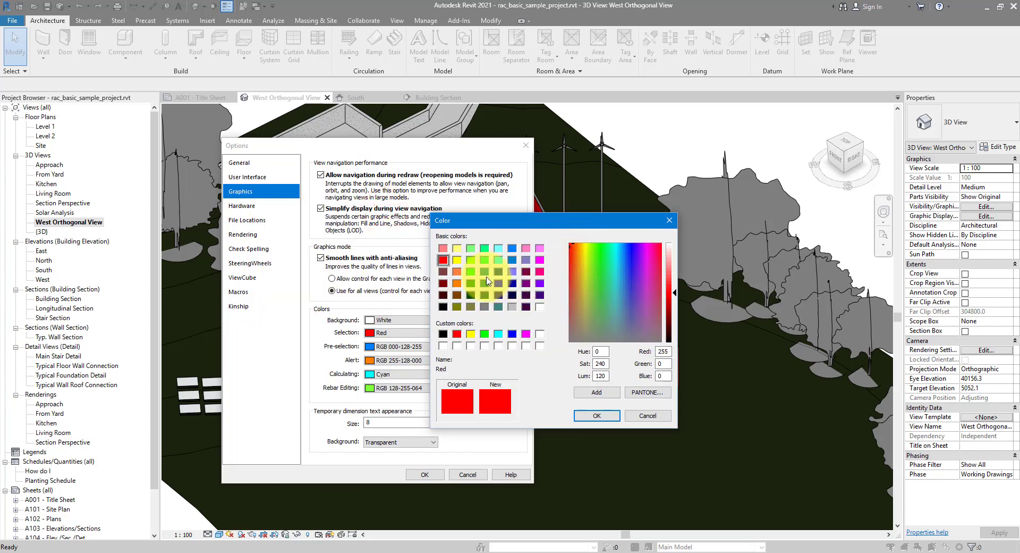
{"action": "left_click", "coordinate": [457, 283]}
{"action": "left_click", "coordinate": [596, 415]}
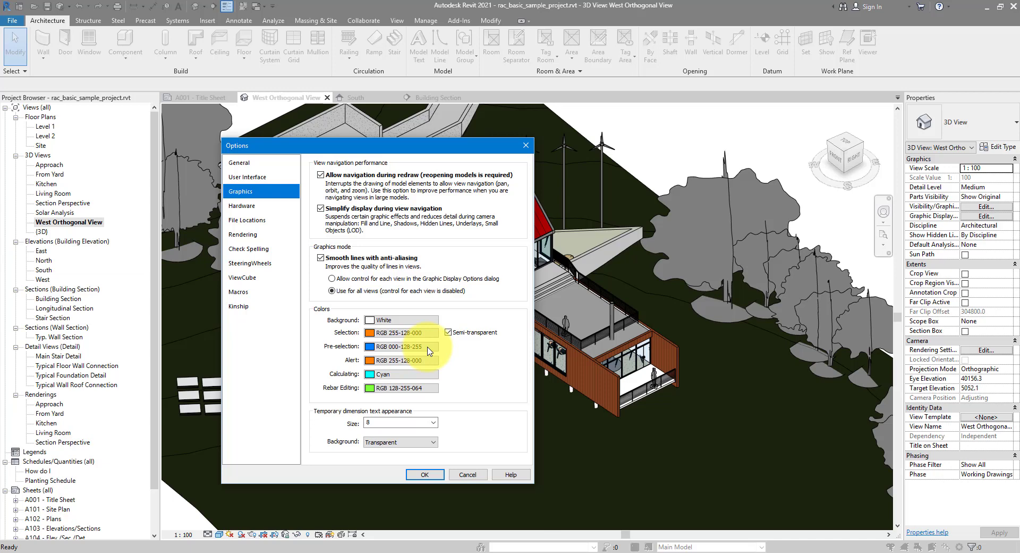
Set the pre-selection color to Magenta and apply the graphics options
{"action": "left_click", "coordinate": [430, 350]}
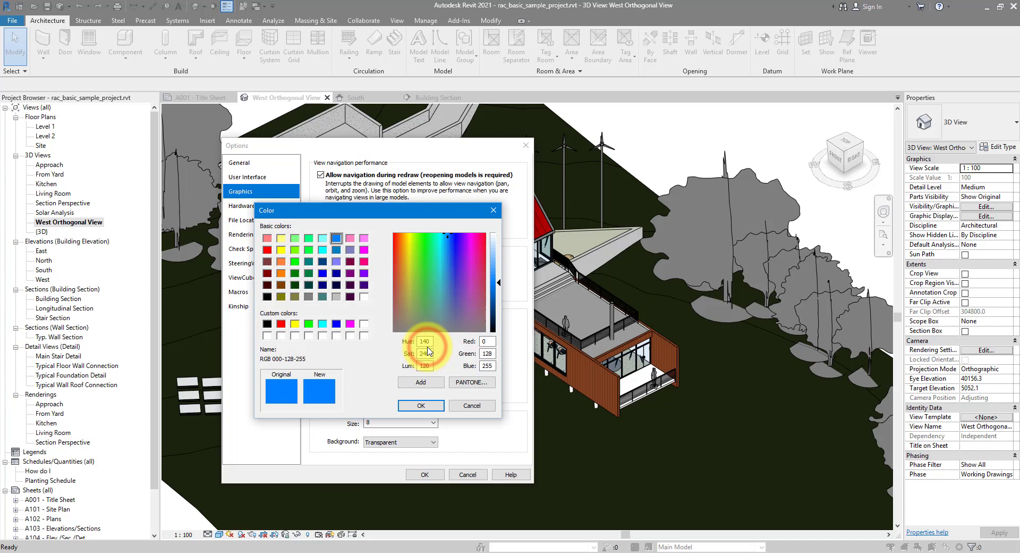
{"action": "left_click", "coordinate": [364, 249]}
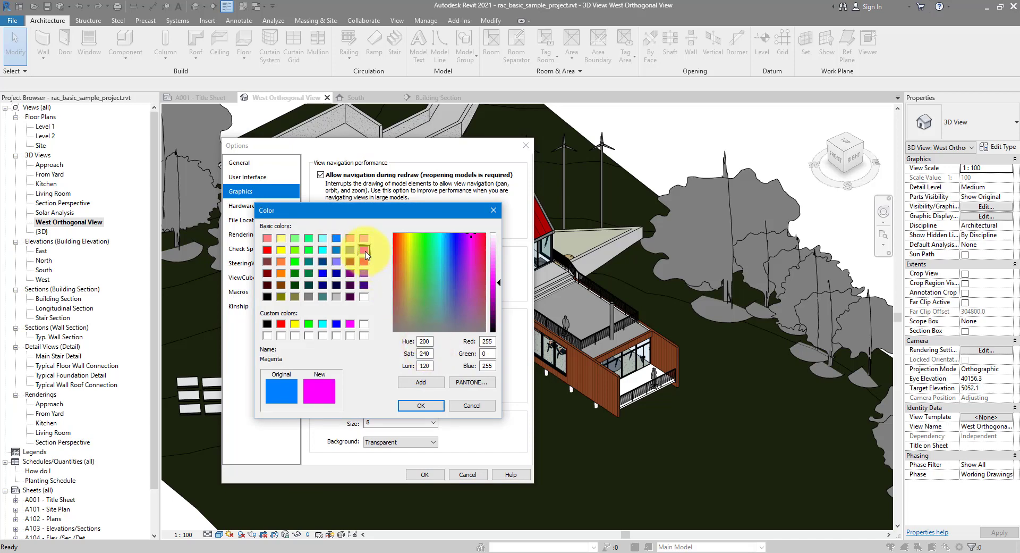
{"action": "left_click", "coordinate": [421, 407]}
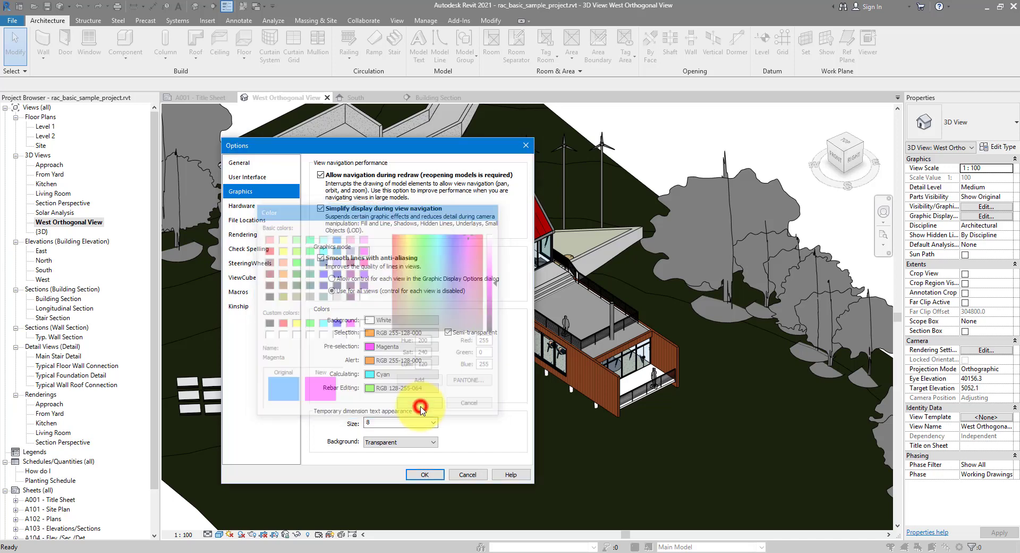
{"action": "left_click", "coordinate": [423, 475]}
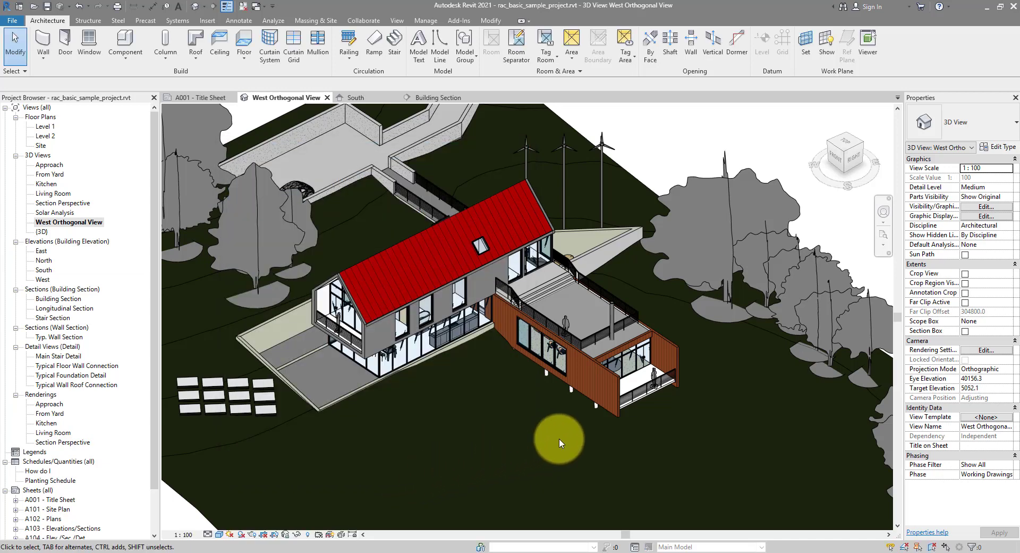
Select the timber-clad wall beside the terrace to inspect its highlight up close, and fit the whole site in the view
{"action": "left_click", "coordinate": [665, 344]}
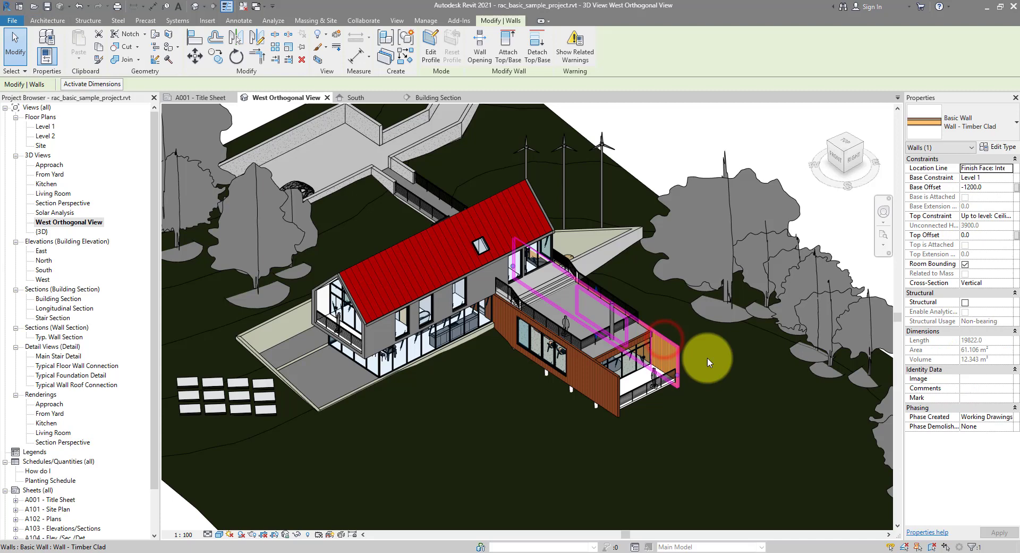
{"action": "scroll", "coordinate": [706, 359], "scroll_direction": "up", "scroll_amount": 5}
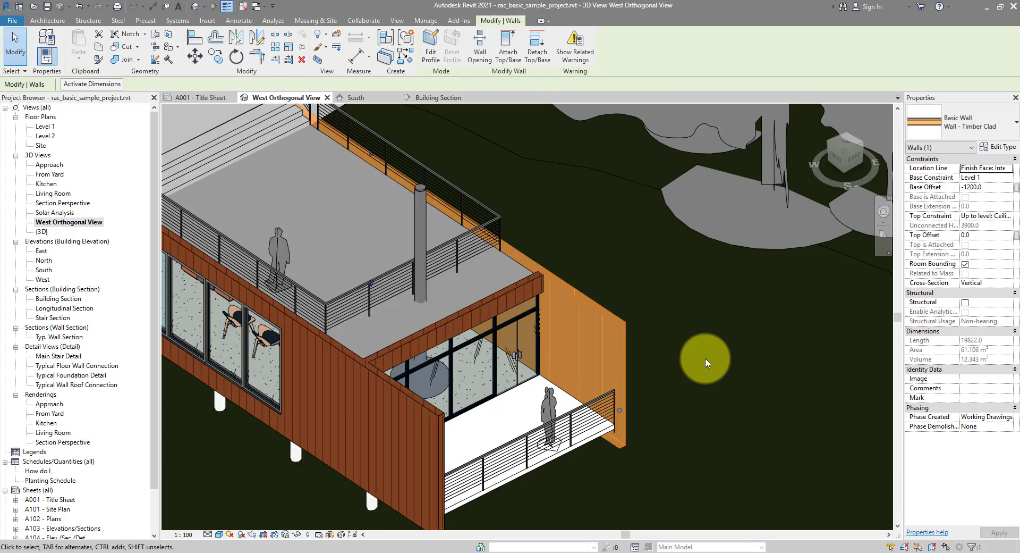
{"action": "right_click", "coordinate": [674, 321]}
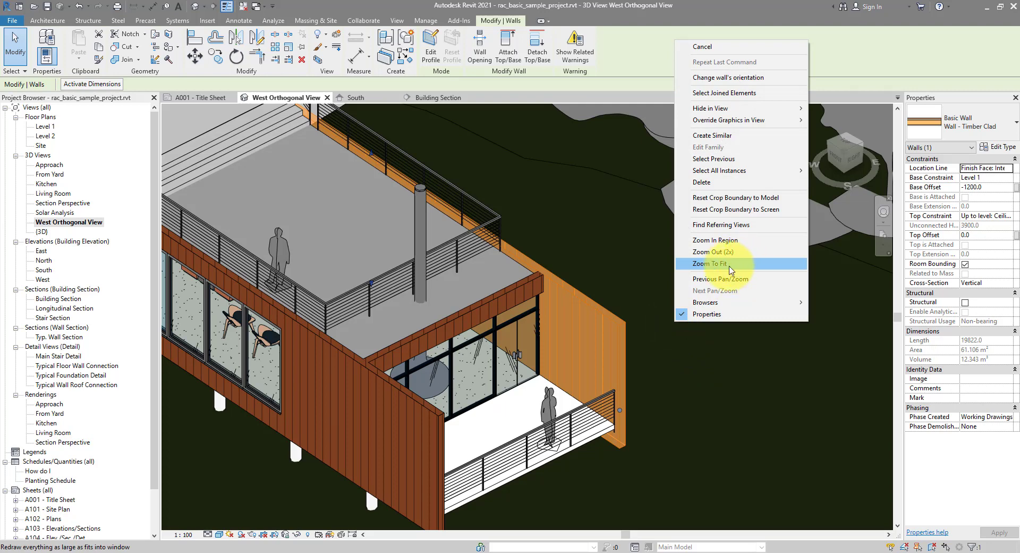
{"action": "left_click", "coordinate": [648, 263]}
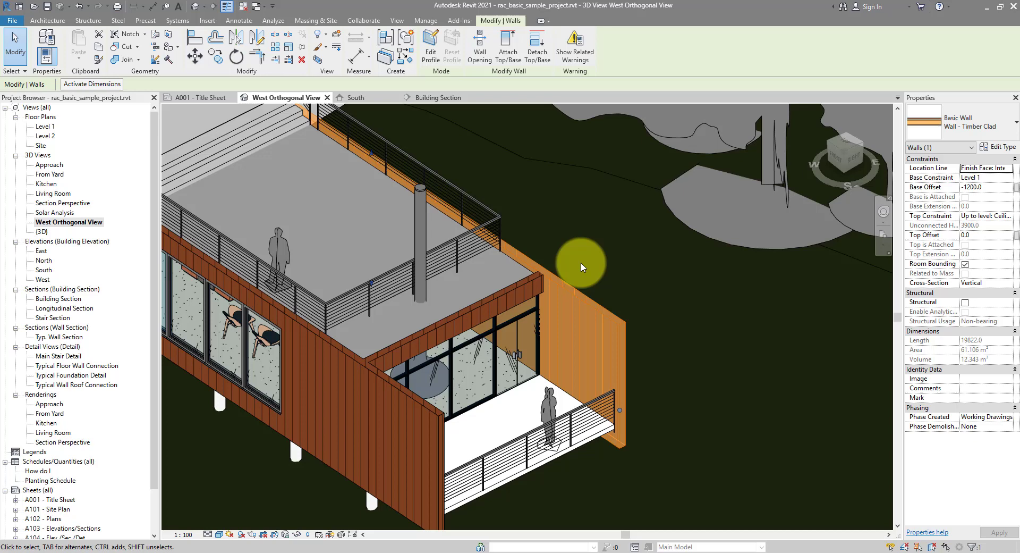
{"action": "key", "text": "z"}
{"action": "key", "text": "f"}
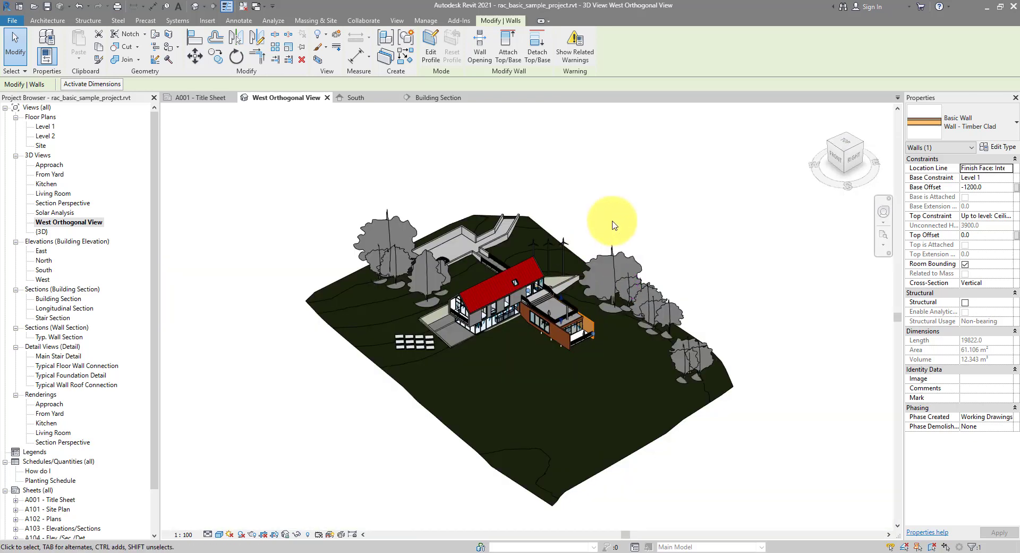
{"action": "key", "text": "Escape"}
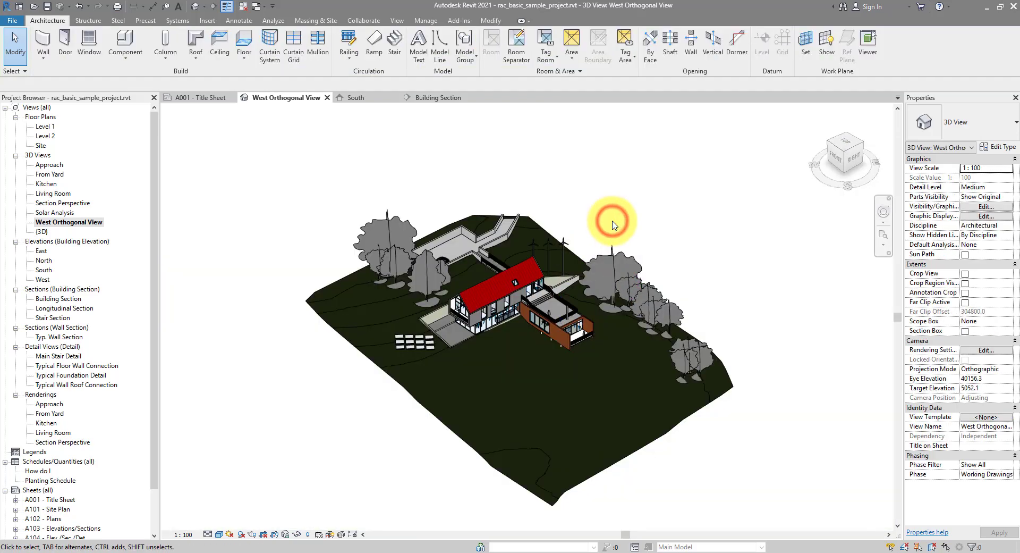